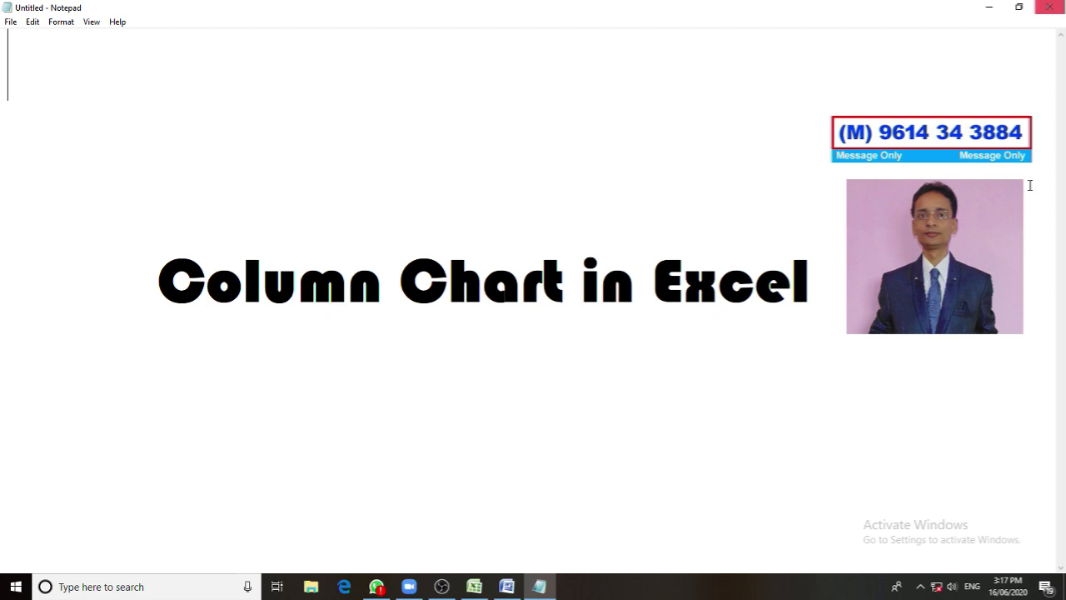
Step: Switch to Excel and review the mark sheet's heading row, from the ENG, MATH and COM subjects to TOTAL
{"action": "left_click", "coordinate": [476, 584]}
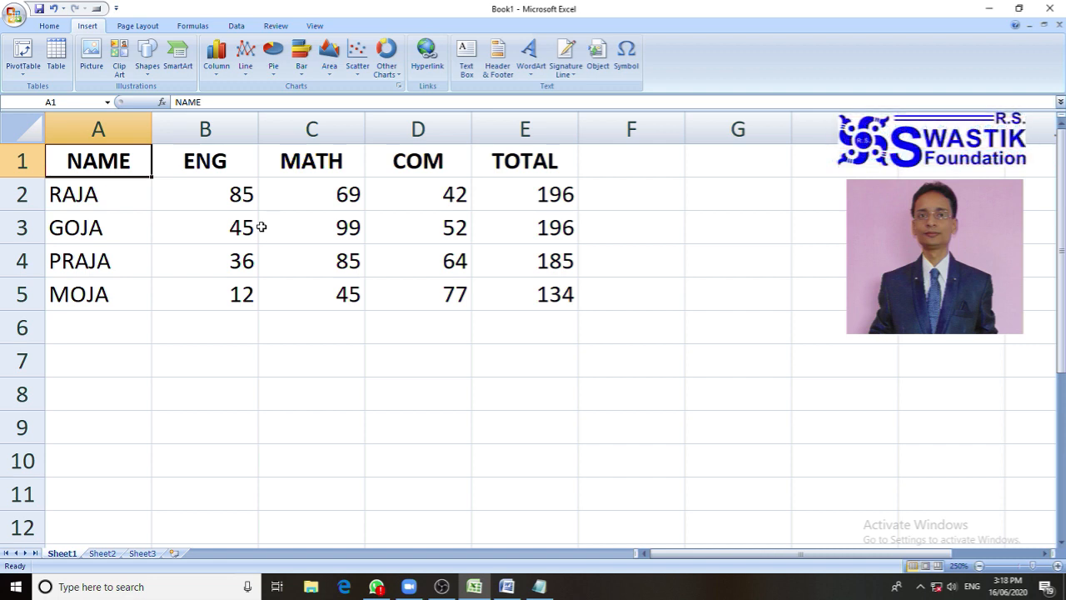
{"action": "left_click", "coordinate": [200, 170]}
{"action": "left_click", "coordinate": [297, 175]}
{"action": "left_click", "coordinate": [423, 162]}
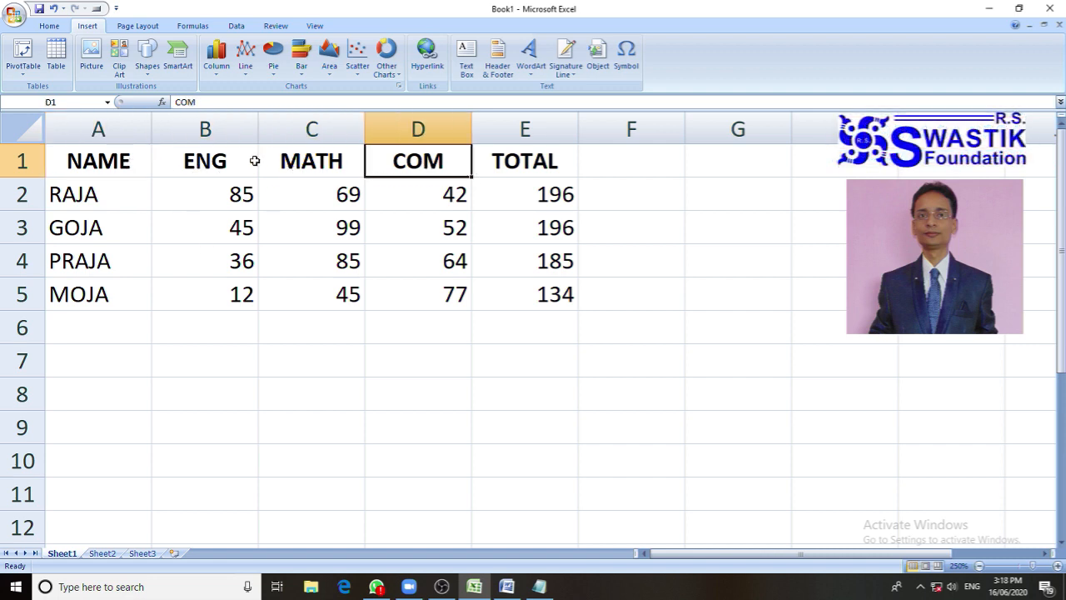
{"action": "left_click", "coordinate": [203, 161]}
{"action": "left_click", "coordinate": [321, 164]}
{"action": "left_click", "coordinate": [377, 163]}
{"action": "left_click", "coordinate": [524, 162]}
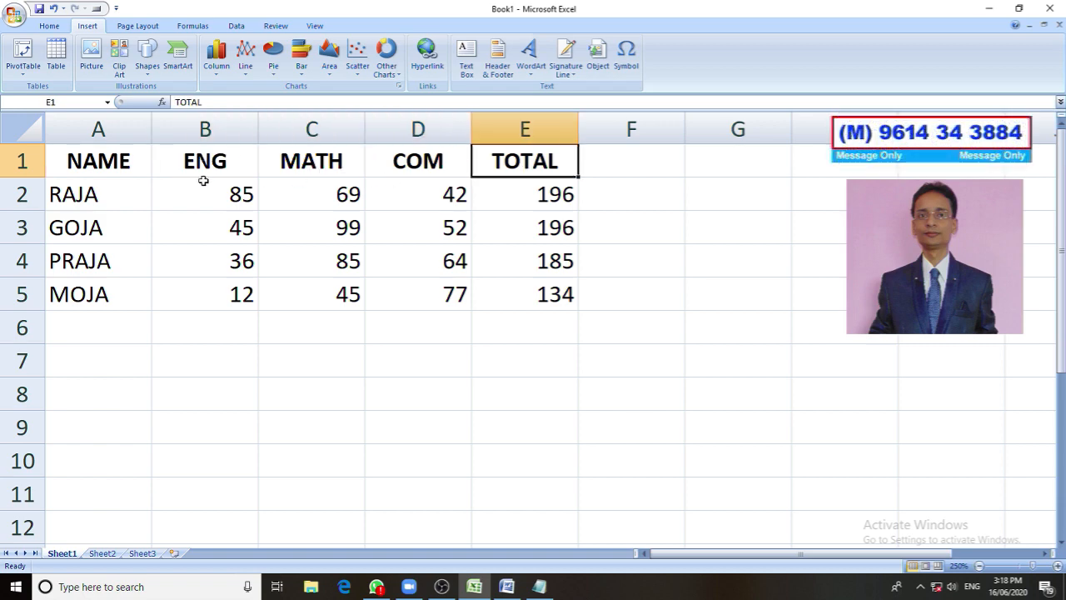
Step: Examine the student names in A2:A5 and the first student's subject marks in row 2
{"action": "left_click", "coordinate": [87, 194]}
{"action": "left_click", "coordinate": [81, 228]}
{"action": "left_click", "coordinate": [82, 258]}
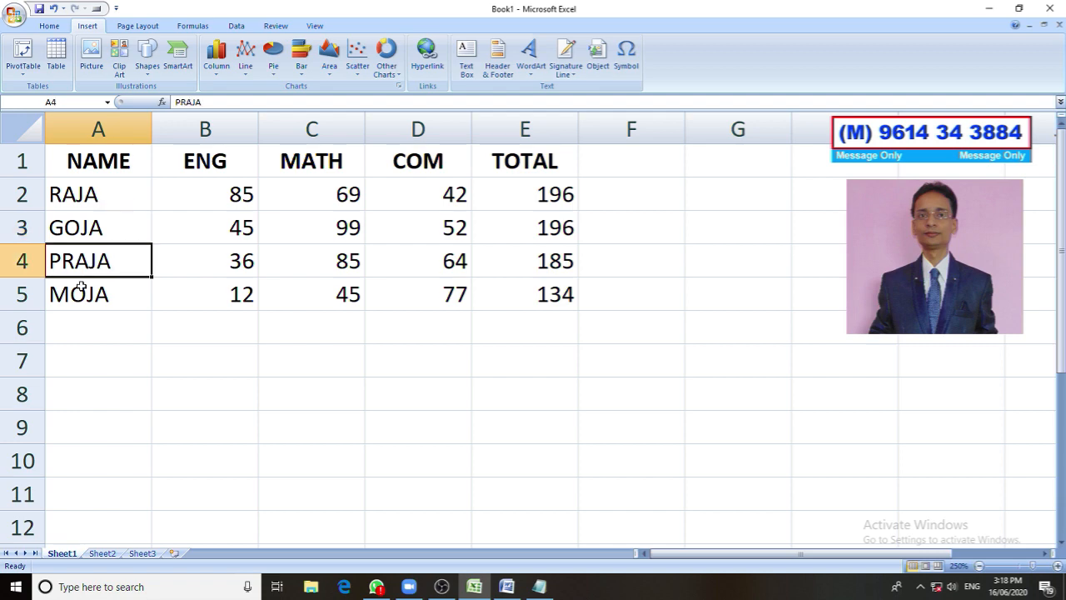
{"action": "left_click", "coordinate": [79, 294]}
{"action": "left_click", "coordinate": [200, 200]}
{"action": "left_click", "coordinate": [300, 198]}
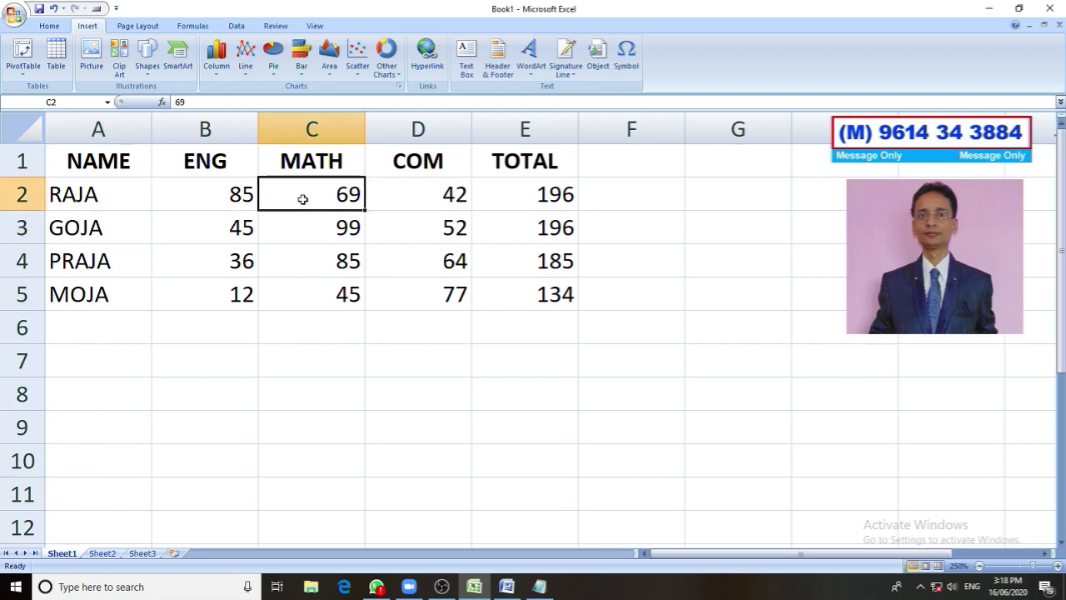
{"action": "left_click", "coordinate": [390, 203]}
{"action": "left_click", "coordinate": [124, 230]}
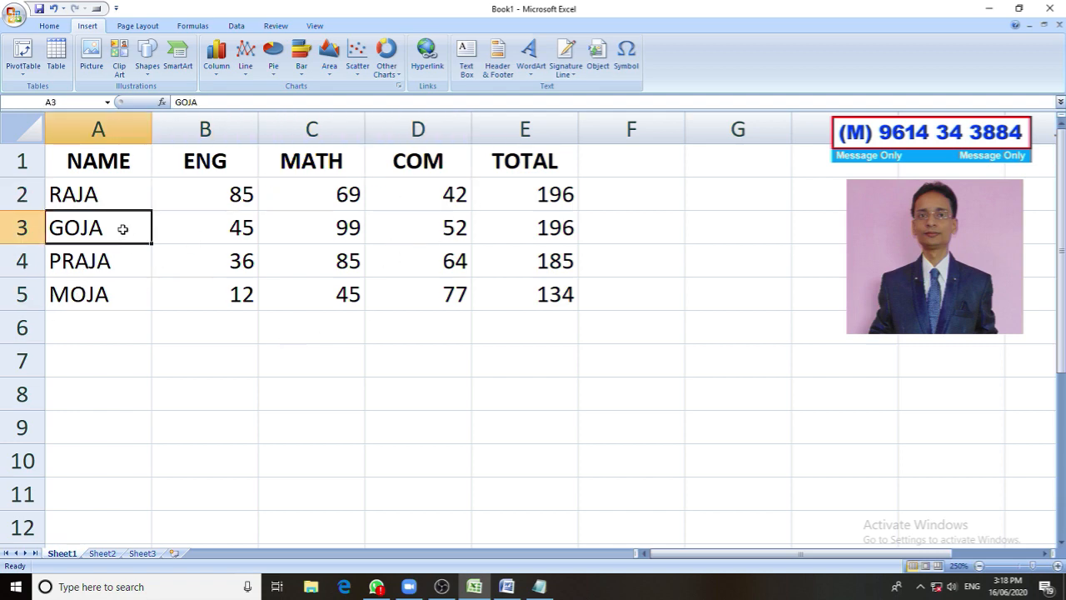
{"action": "left_click", "coordinate": [104, 192]}
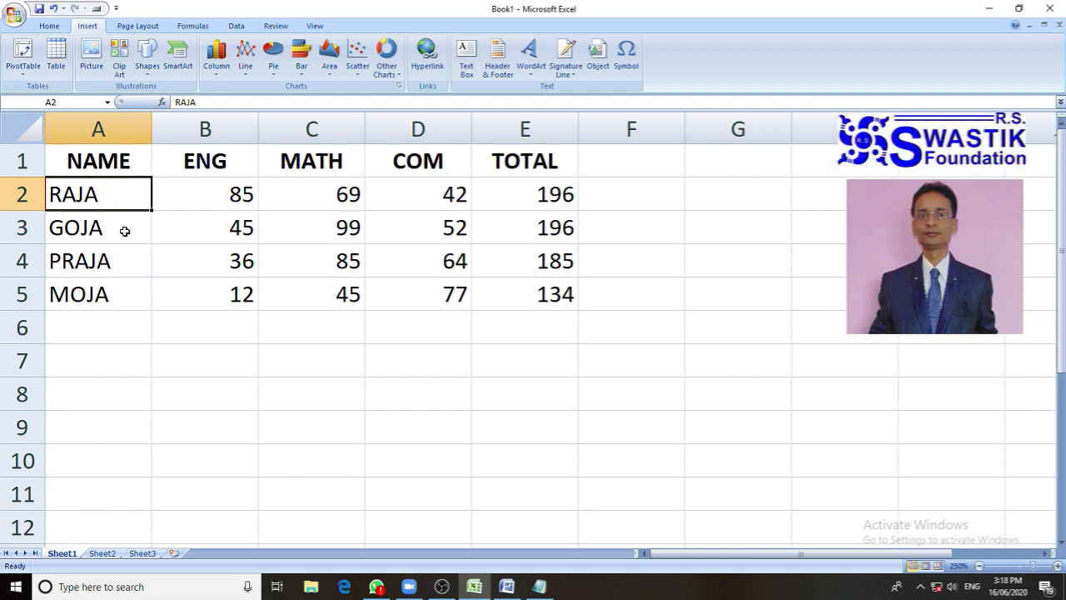
{"action": "left_click", "coordinate": [124, 230]}
Step: Insert a 2-D Clustered Column chart from the names and ENG, MATH and COM marks in A1:D5
{"action": "left_click_drag", "start_coordinate": [90, 158], "coordinate": [412, 284]}
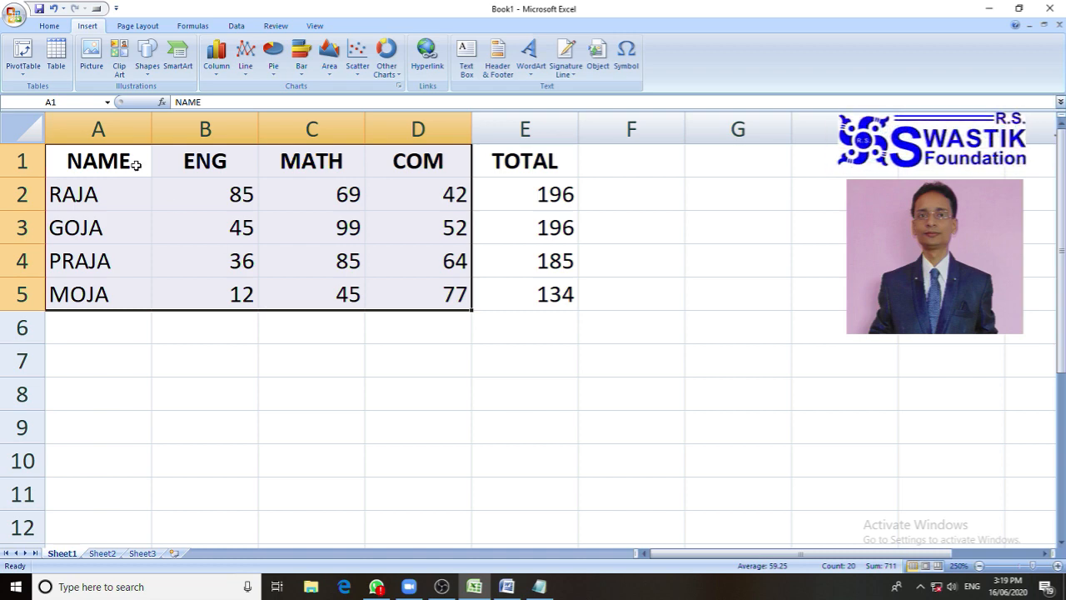
{"action": "left_click", "coordinate": [50, 28]}
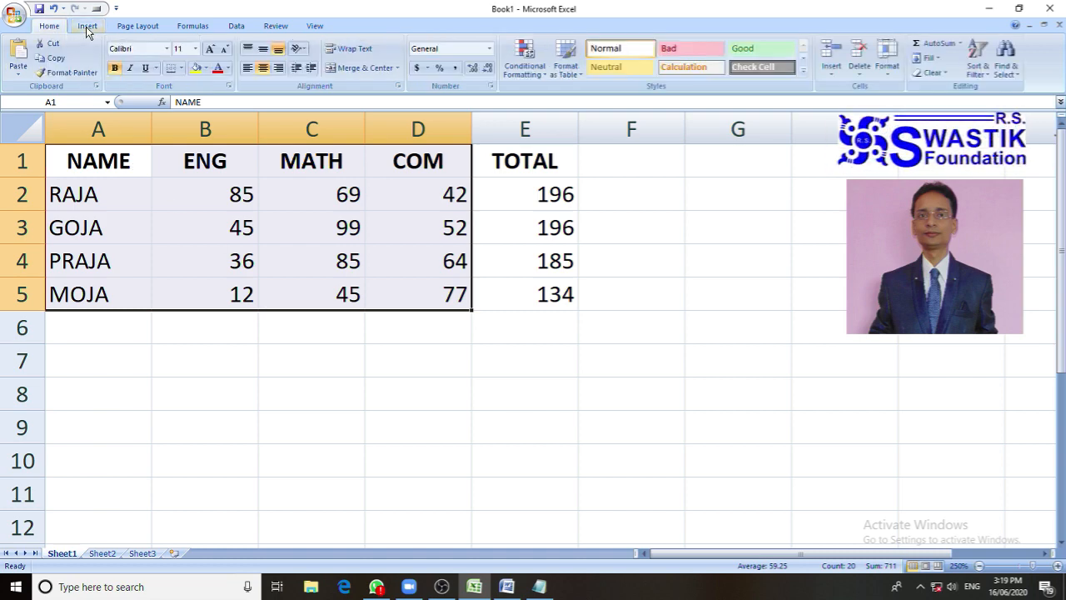
{"action": "left_click", "coordinate": [87, 29]}
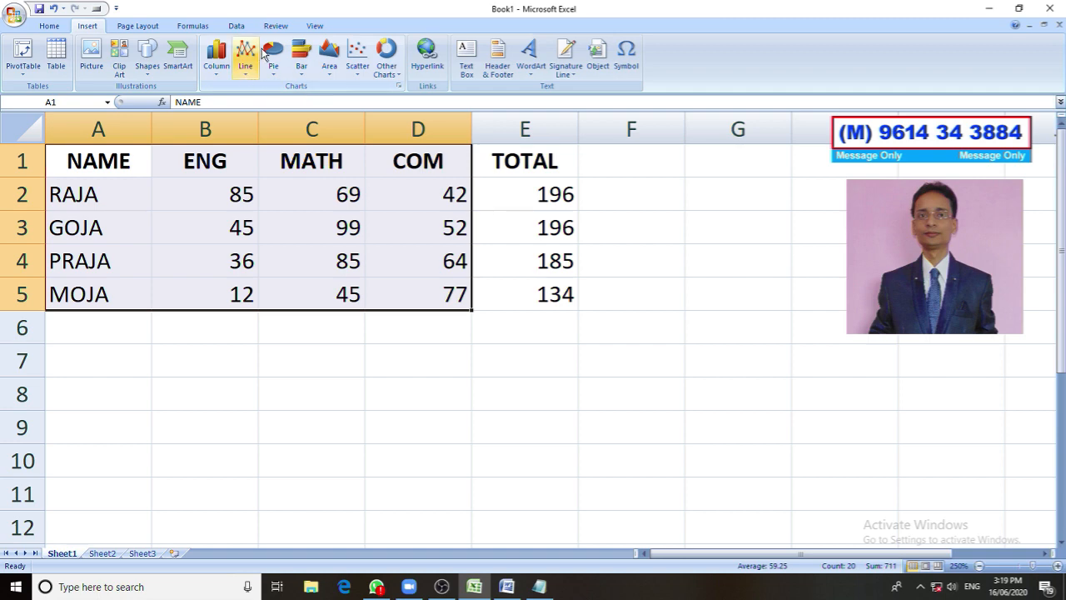
{"action": "left_click", "coordinate": [217, 77]}
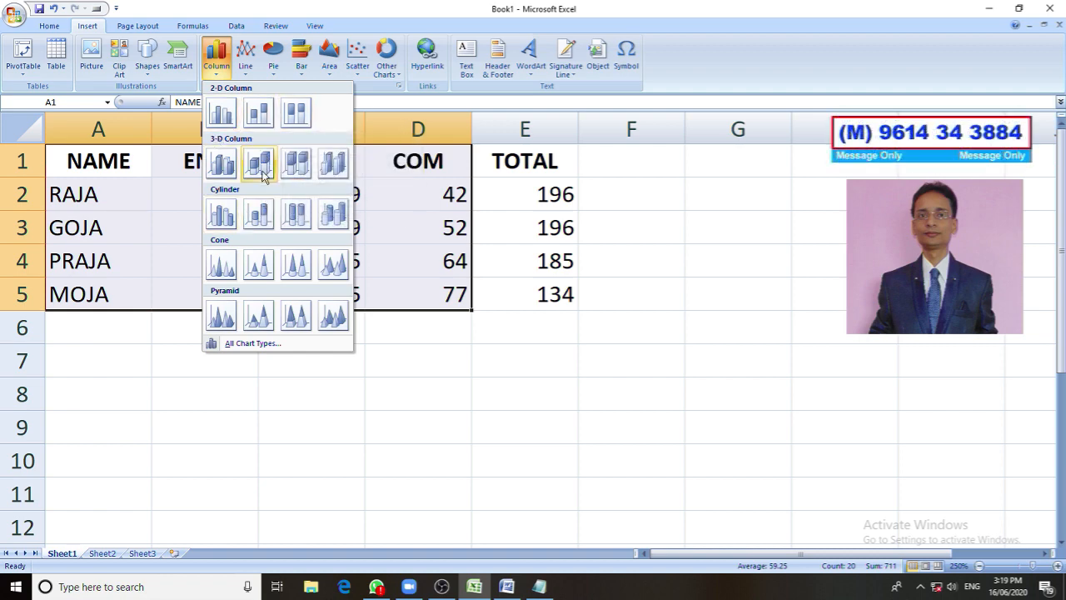
{"action": "left_click", "coordinate": [227, 117]}
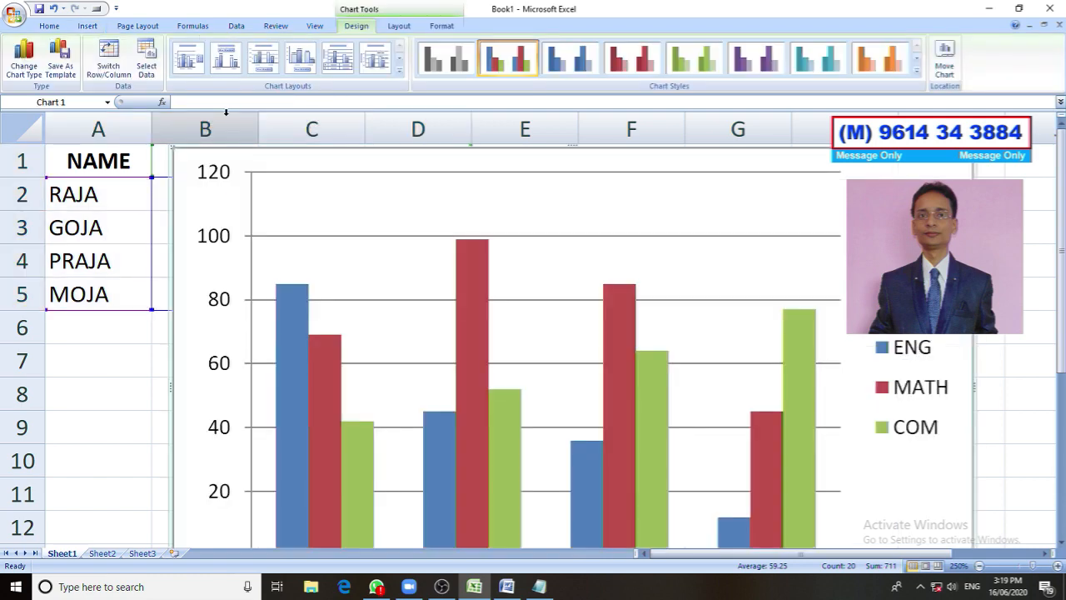
{"action": "scroll", "coordinate": [454, 296], "scroll_direction": "down", "scroll_amount": 2}
{"action": "scroll", "coordinate": [454, 296], "scroll_direction": "up", "scroll_amount": 1}
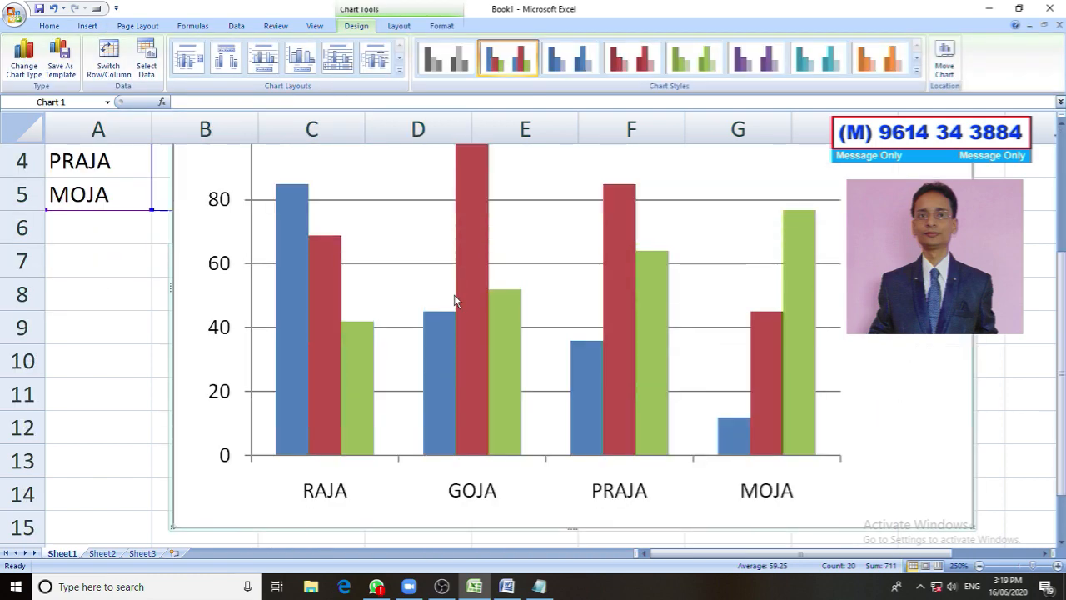
{"action": "scroll", "coordinate": [487, 310], "scroll_direction": "down", "scroll_amount": 1}
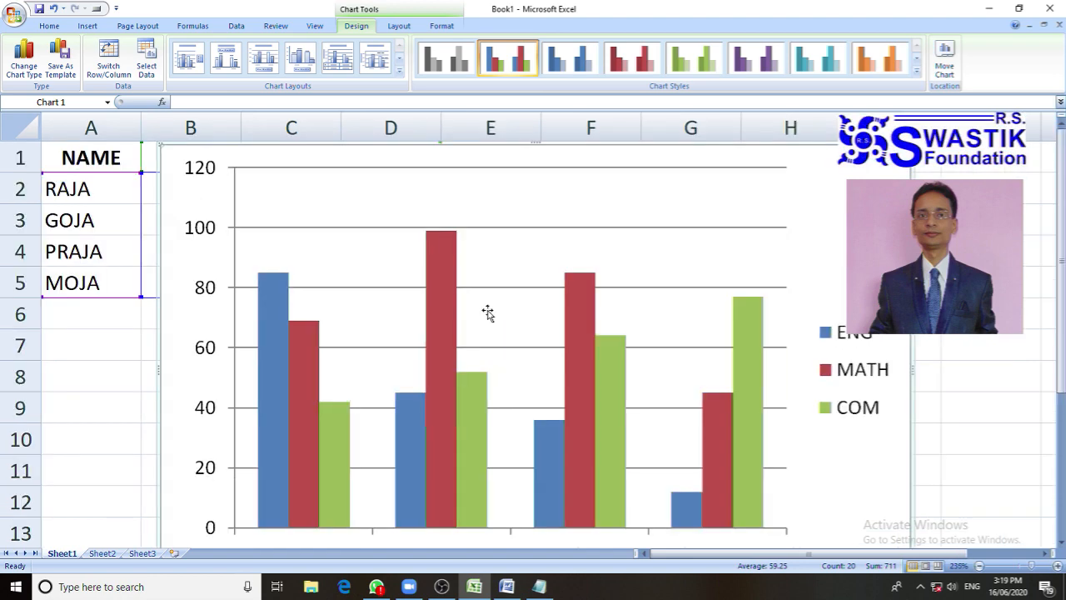
{"action": "scroll", "coordinate": [487, 313], "scroll_direction": "down", "scroll_amount": 1}
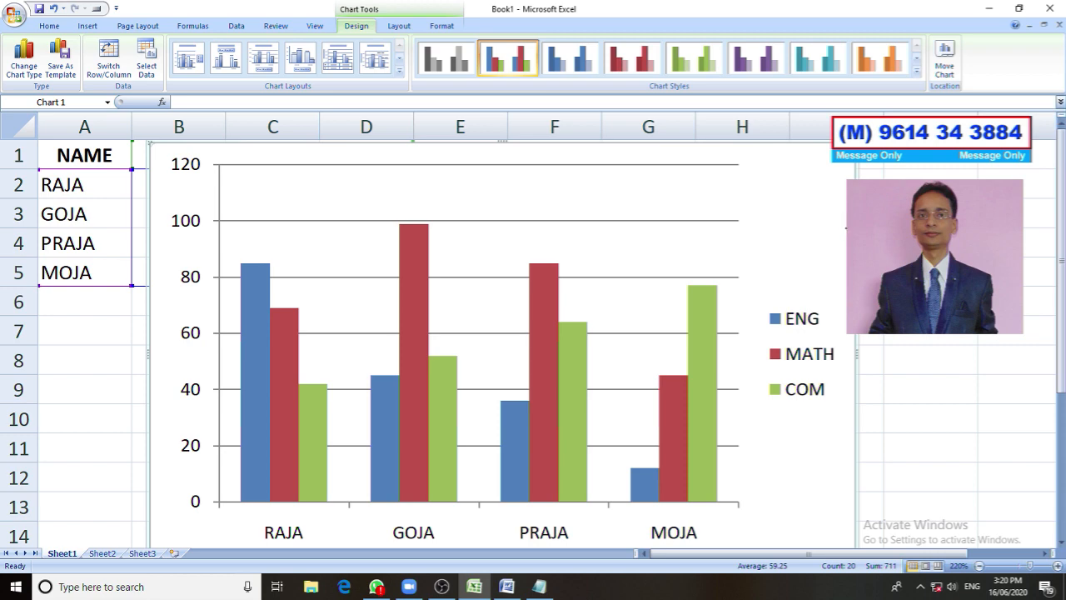
Step: Delete the chart of the three subjects and deselect the data range
{"action": "key", "text": "Delete"}
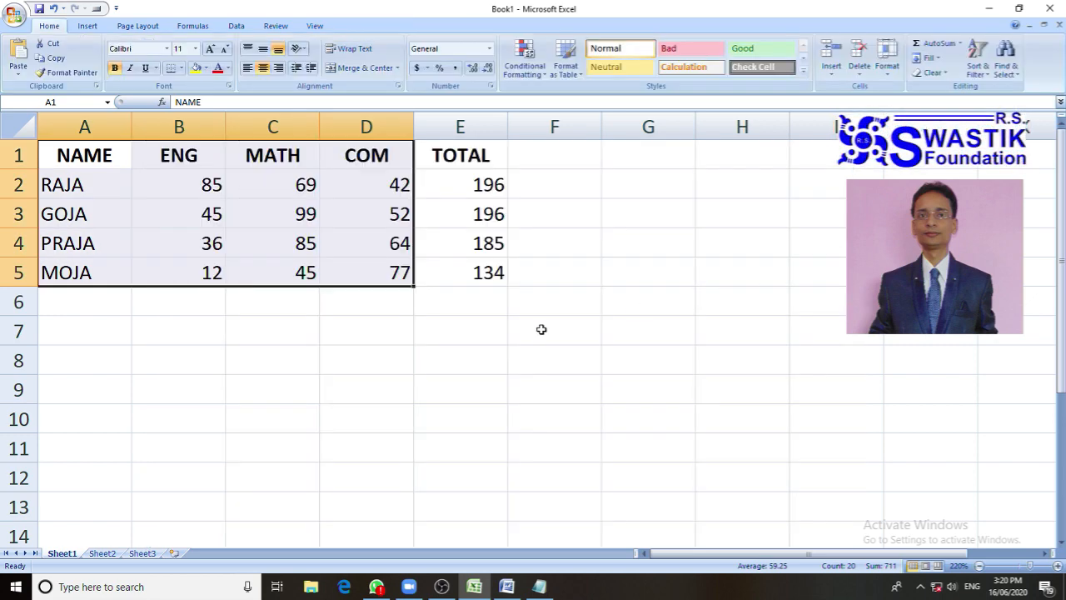
{"action": "left_click", "coordinate": [305, 366]}
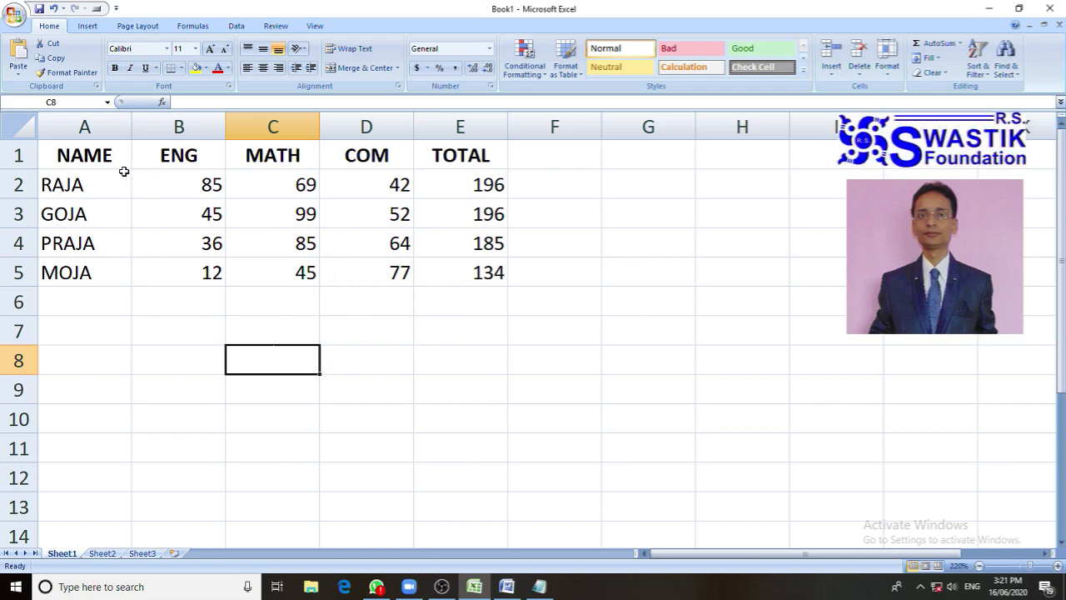
Step: Insert a 2-D Clustered Column chart from the full table A1:E5, including the TOTAL column
{"action": "left_click_drag", "start_coordinate": [90, 155], "coordinate": [457, 263]}
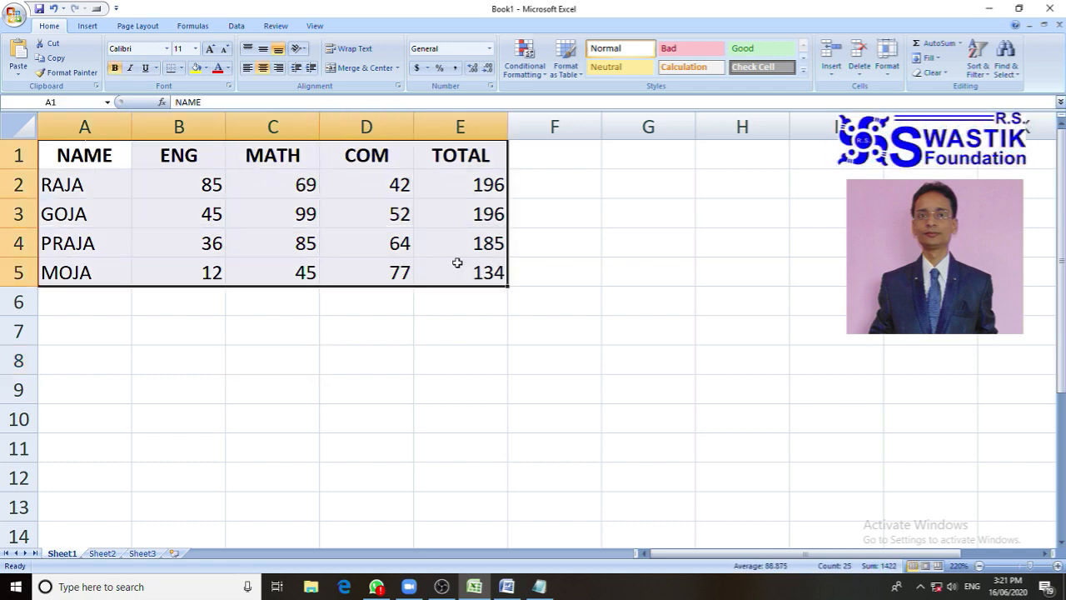
{"action": "left_click", "coordinate": [87, 27]}
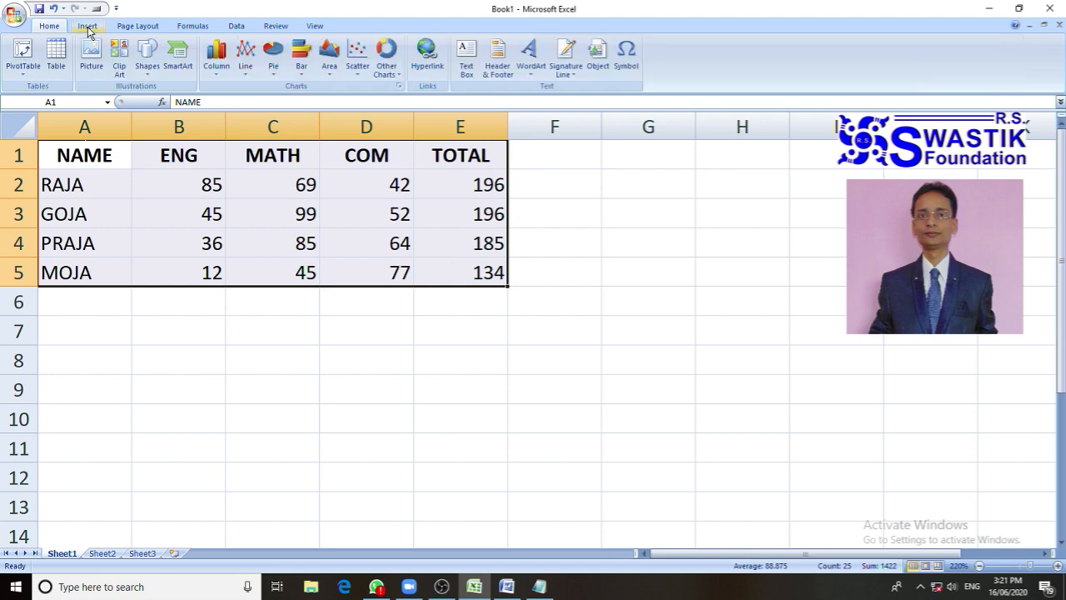
{"action": "left_click", "coordinate": [216, 74]}
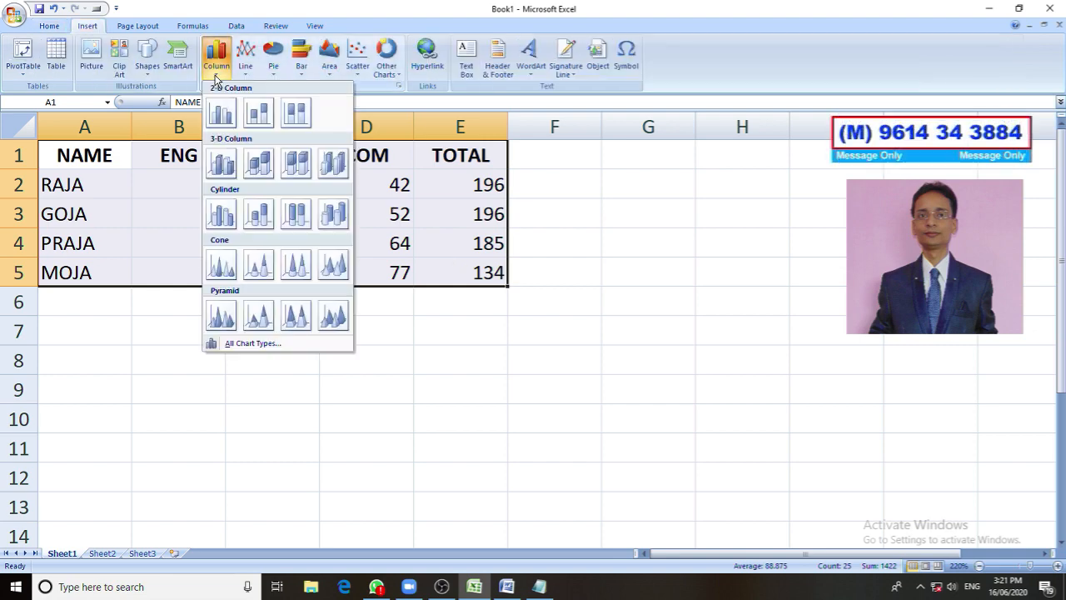
{"action": "left_click", "coordinate": [221, 116]}
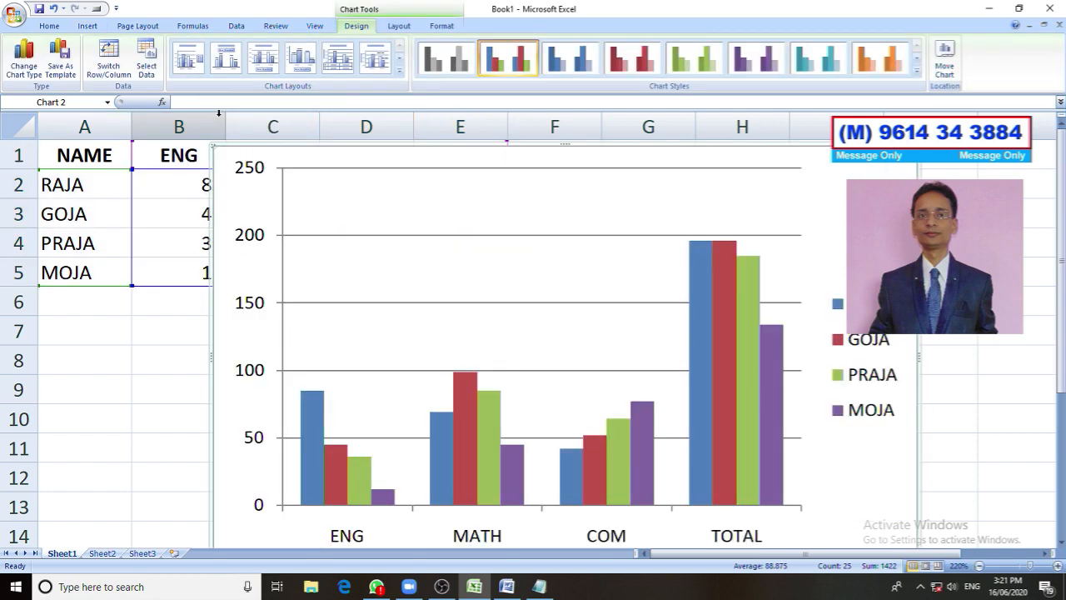
{"action": "scroll", "coordinate": [572, 245], "scroll_direction": "down", "scroll_amount": 1}
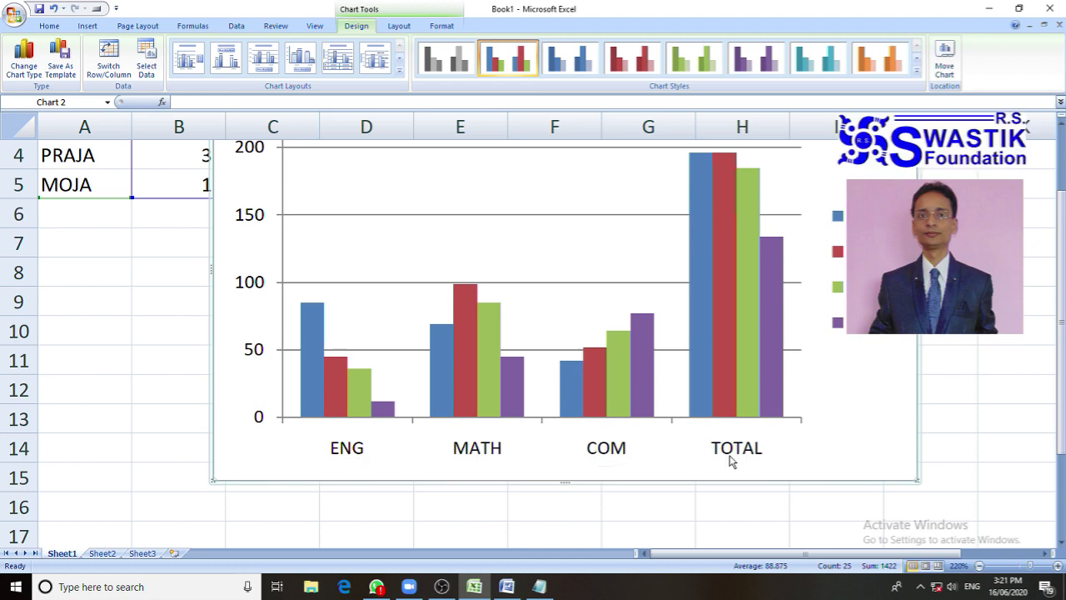
Step: Swap the chart's rows and columns to group the columns by student, and inspect the subject and TOTAL columns
{"action": "left_click", "coordinate": [118, 64]}
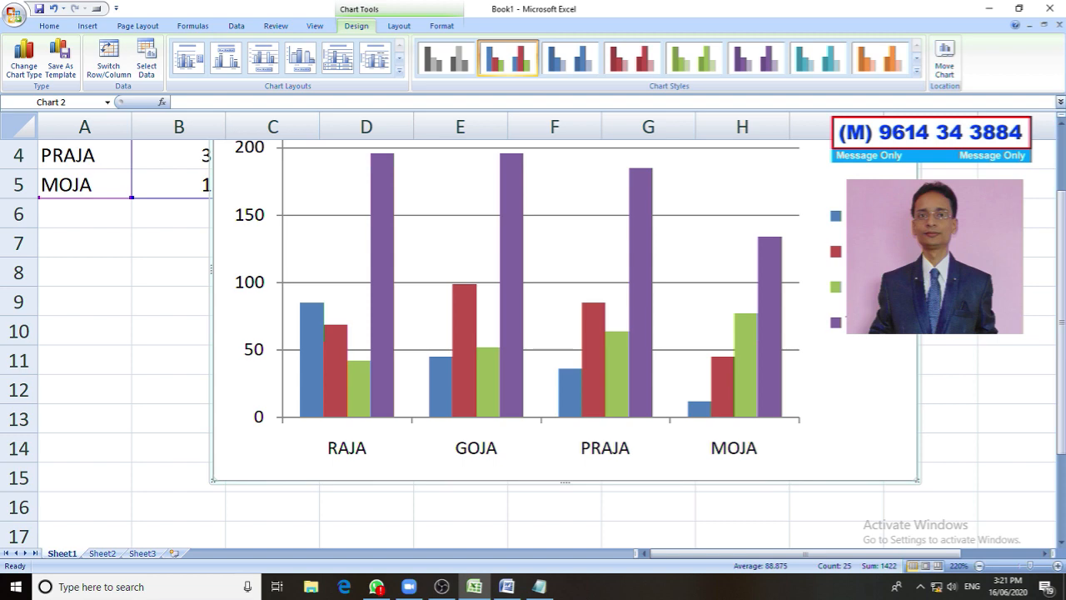
{"action": "scroll", "coordinate": [875, 352], "scroll_direction": "up", "scroll_amount": 1}
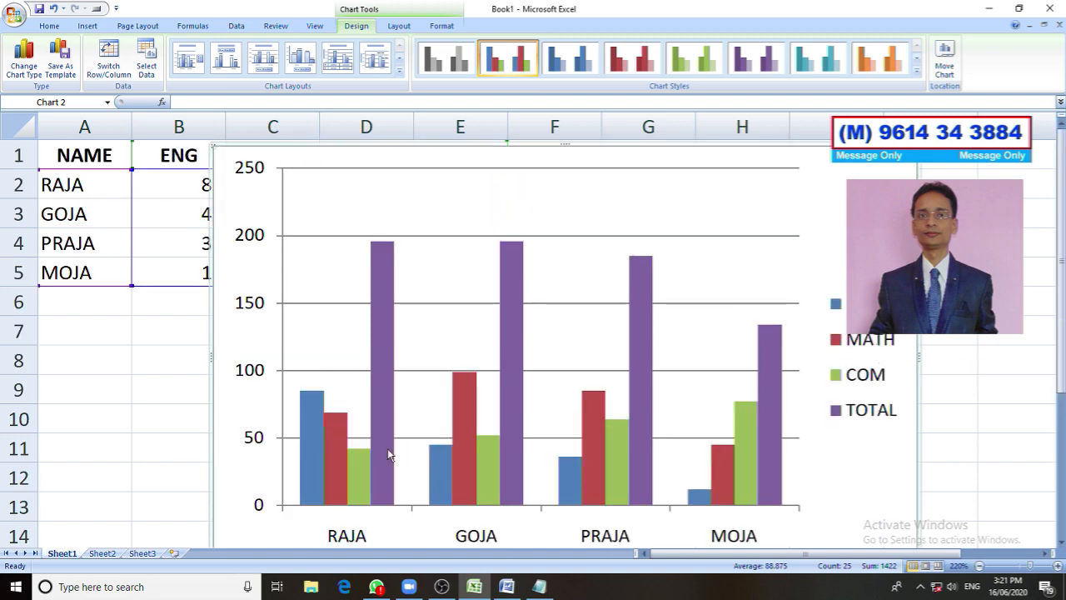
{"action": "mouse_move", "coordinate": [385, 443]}
{"action": "mouse_move", "coordinate": [648, 319]}
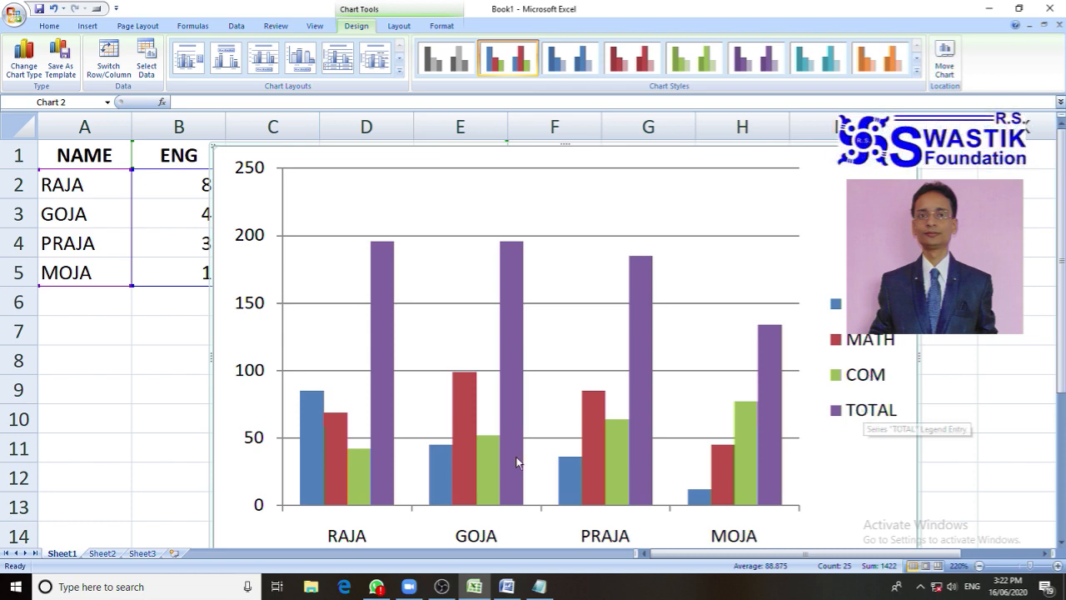
{"action": "mouse_move", "coordinate": [361, 495]}
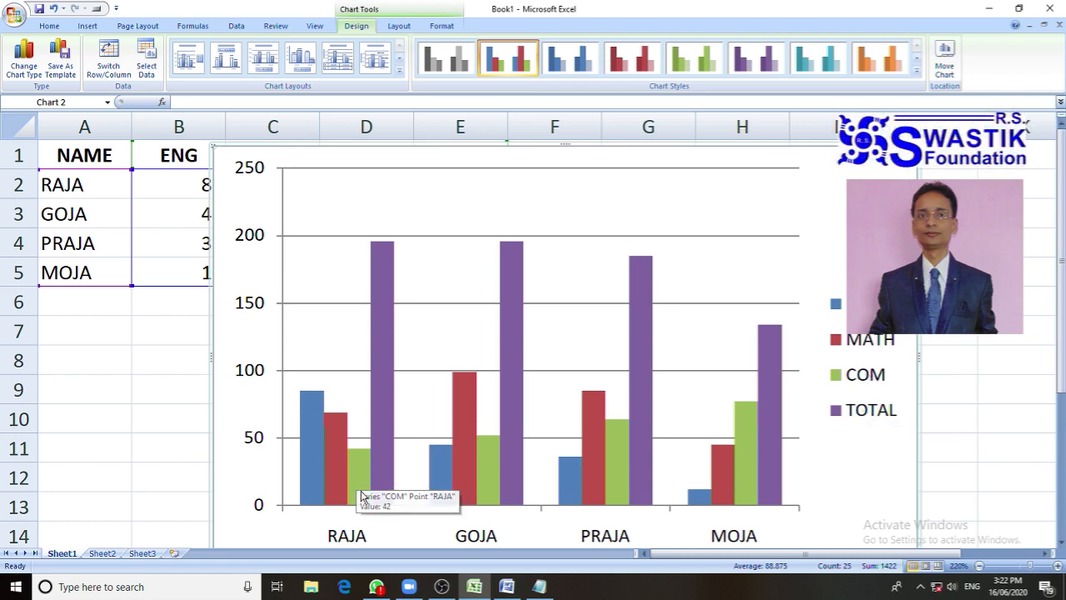
{"action": "mouse_move", "coordinate": [381, 477]}
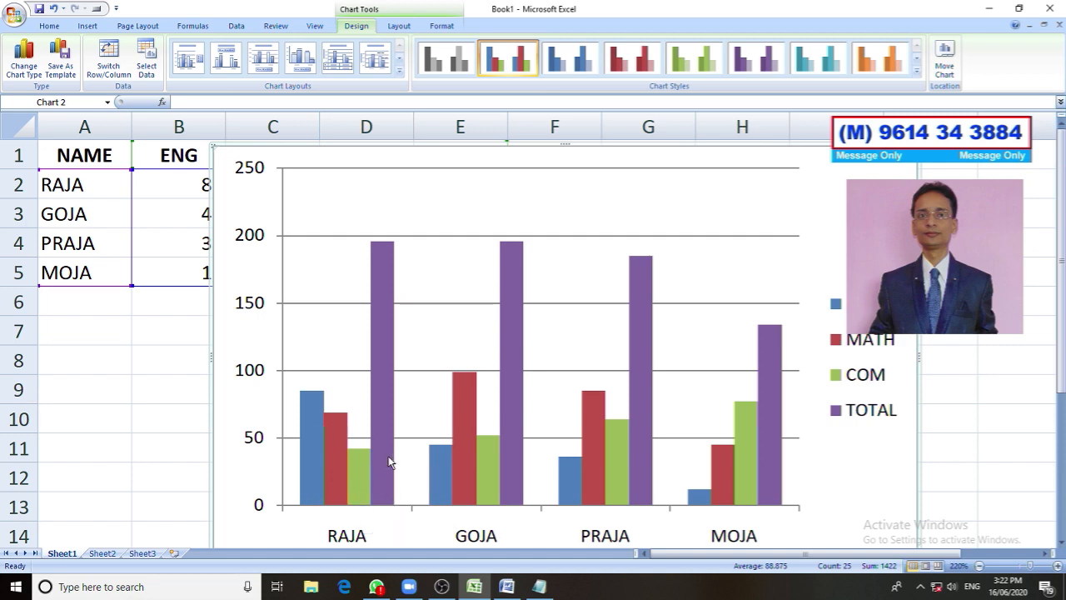
{"action": "mouse_move", "coordinate": [392, 293]}
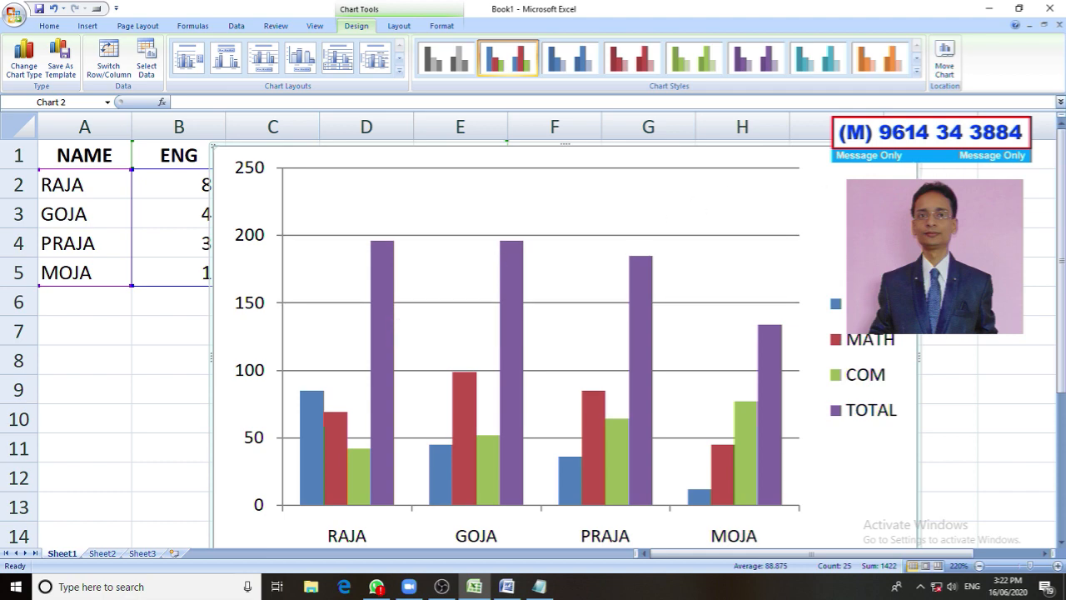
Step: Delete the chart that includes the TOTAL series and deselect the table
{"action": "key", "text": "Delete"}
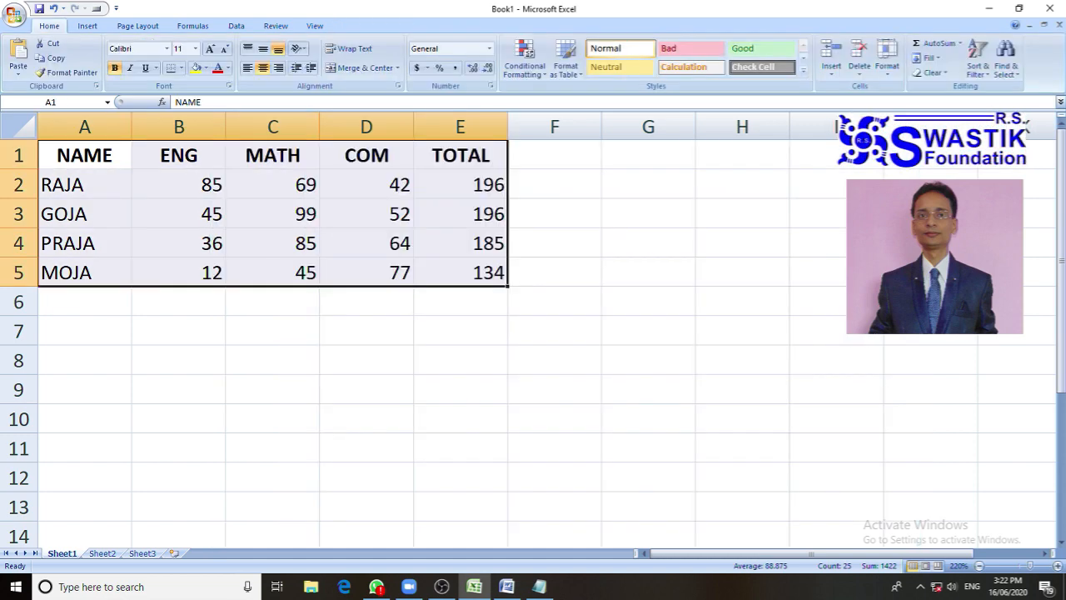
{"action": "left_click", "coordinate": [329, 330]}
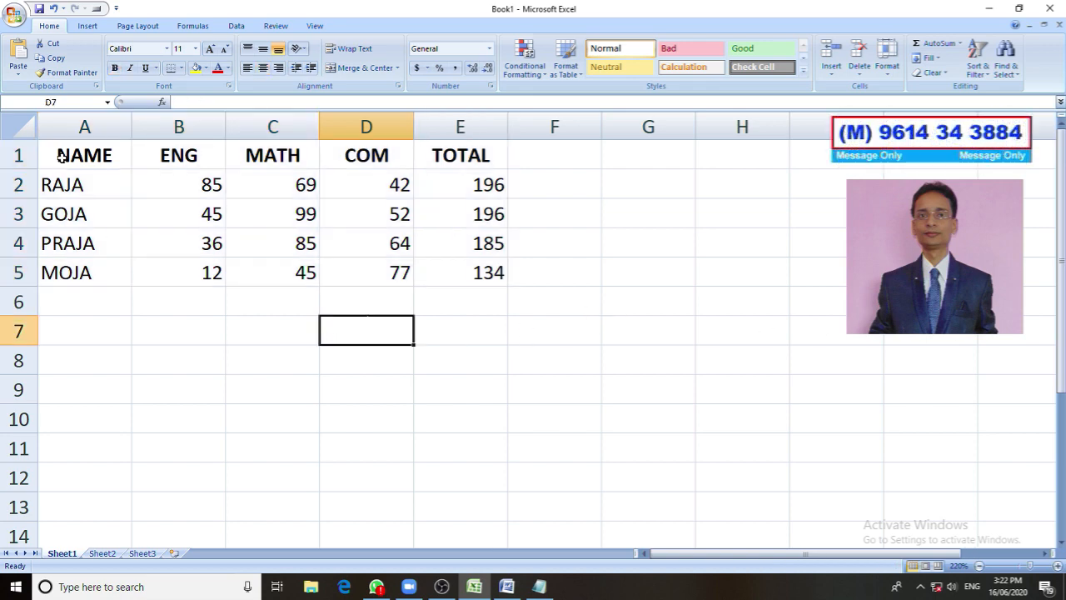
Step: Insert a 2-D Clustered Column chart from A1:D5, leaving out the TOTAL column
{"action": "left_click_drag", "start_coordinate": [61, 157], "coordinate": [333, 280]}
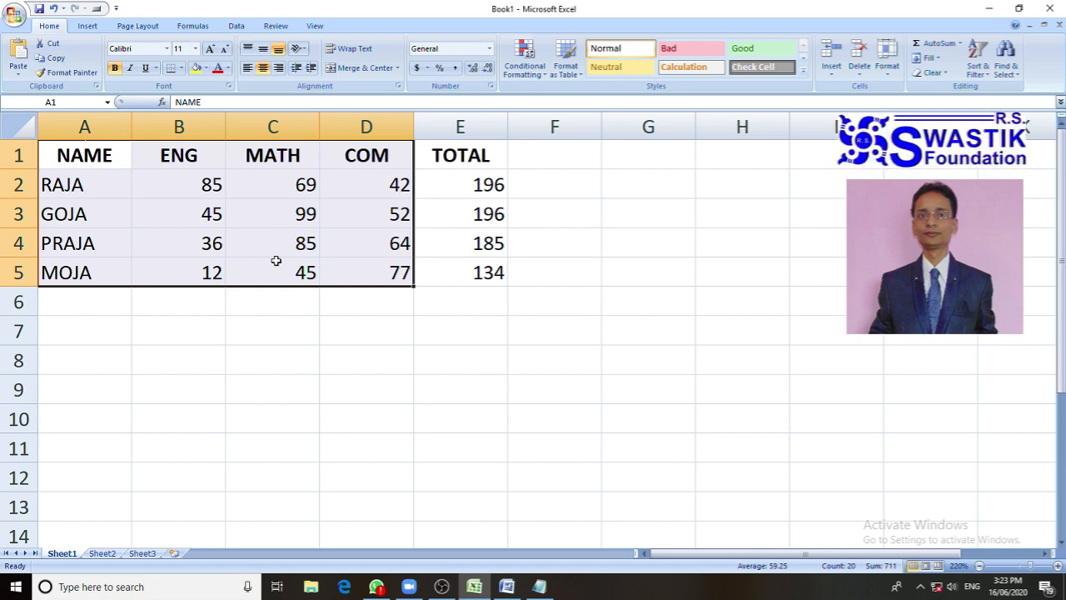
{"action": "left_click", "coordinate": [94, 27]}
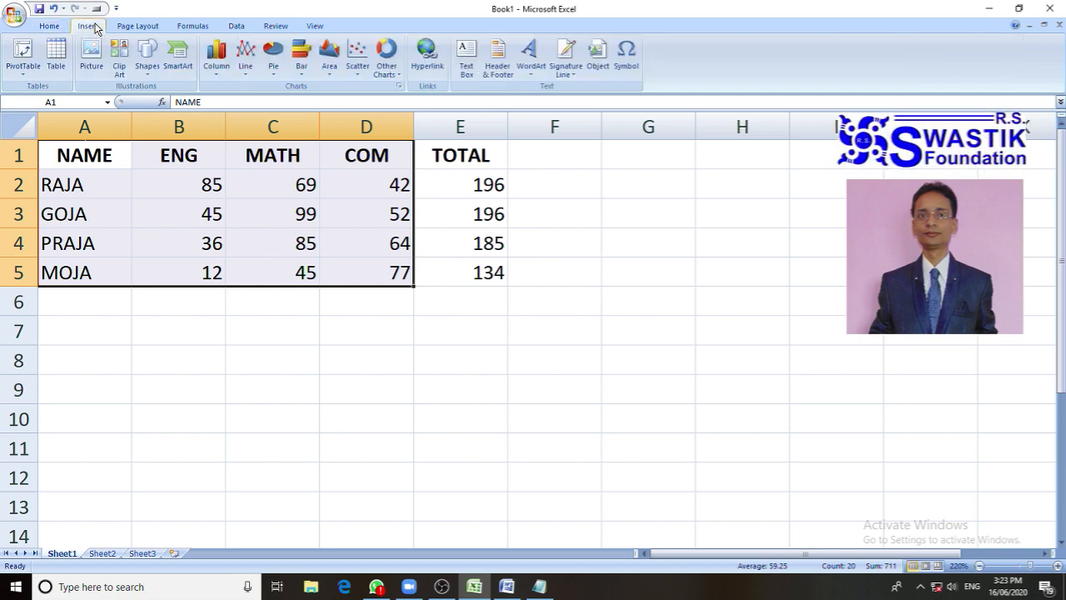
{"action": "left_click", "coordinate": [214, 75]}
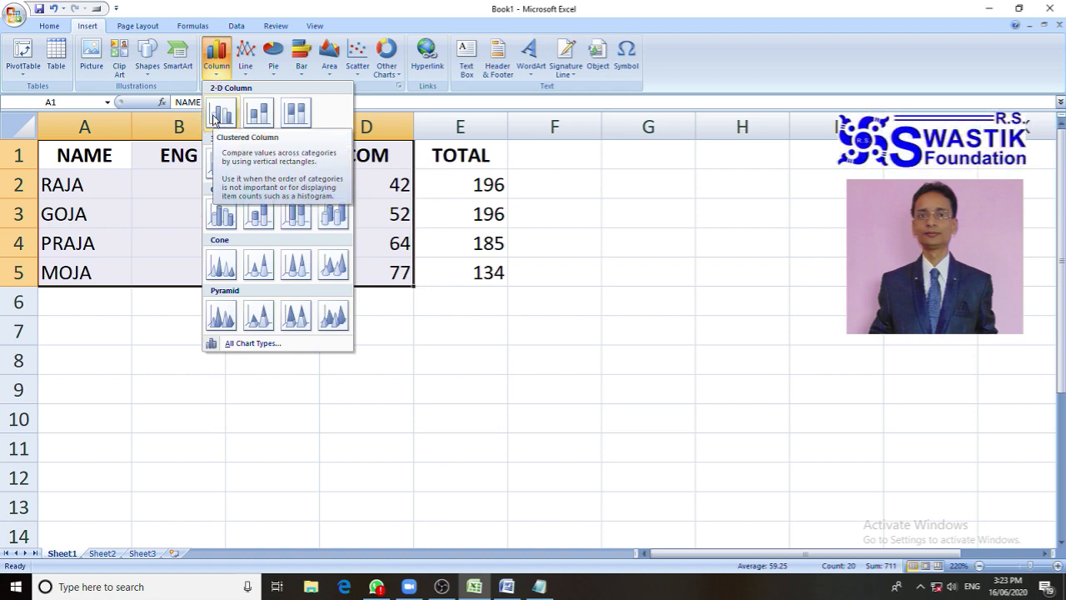
{"action": "left_click", "coordinate": [220, 114]}
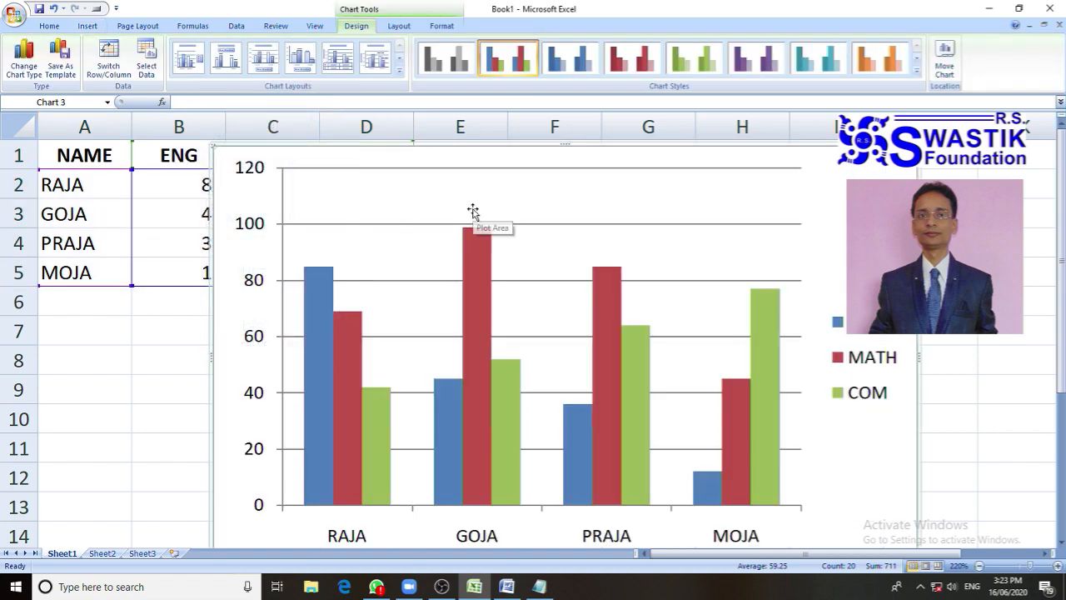
{"action": "scroll", "coordinate": [472, 210], "scroll_direction": "down", "scroll_amount": 1}
{"action": "scroll", "coordinate": [473, 209], "scroll_direction": "up", "scroll_amount": 1}
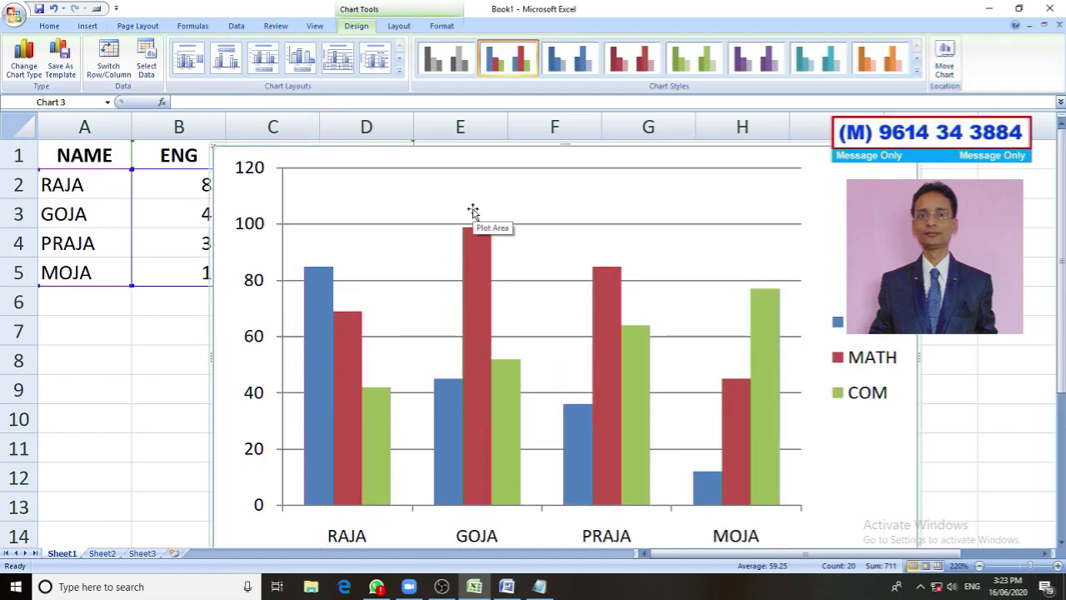
Step: Examine the ENG, MATH and COM column series in the student-grouped chart one after another
{"action": "scroll", "coordinate": [473, 219], "scroll_direction": "down", "scroll_amount": 1}
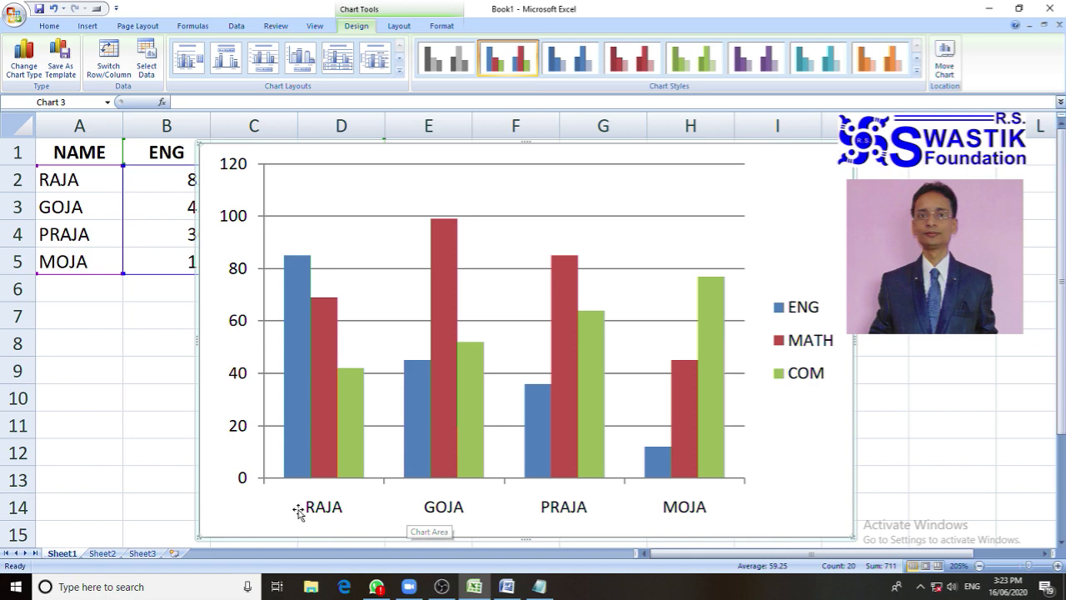
{"action": "left_click", "coordinate": [298, 458]}
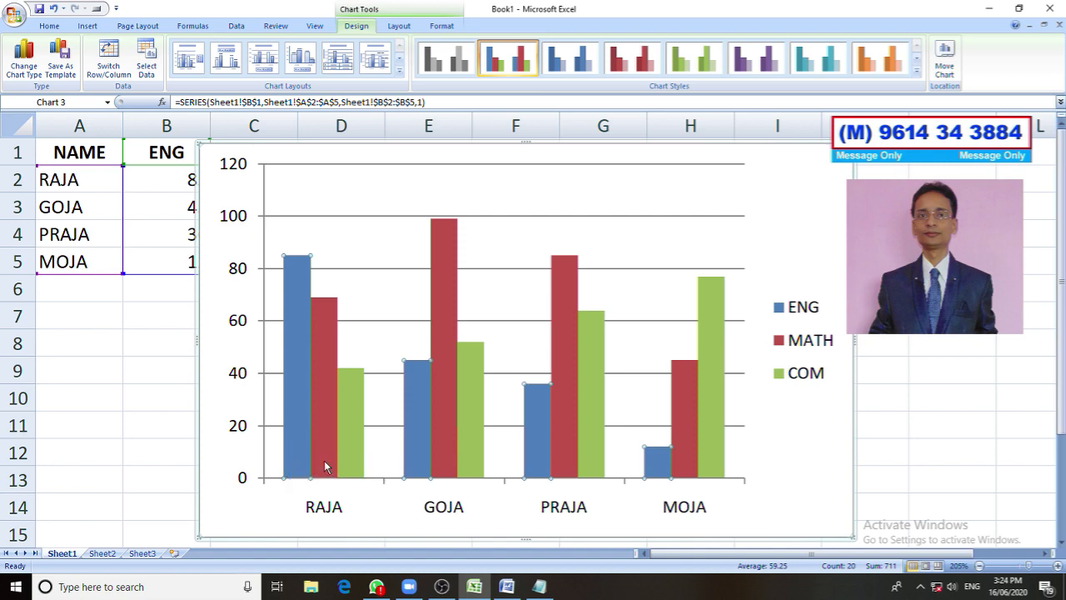
{"action": "left_click", "coordinate": [327, 446]}
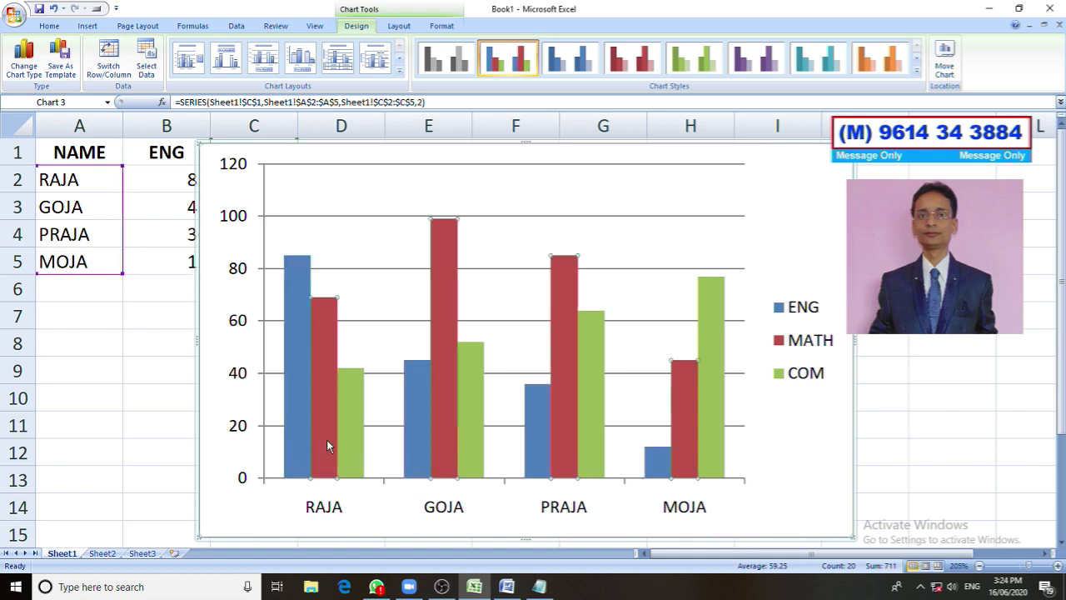
{"action": "left_click", "coordinate": [360, 442]}
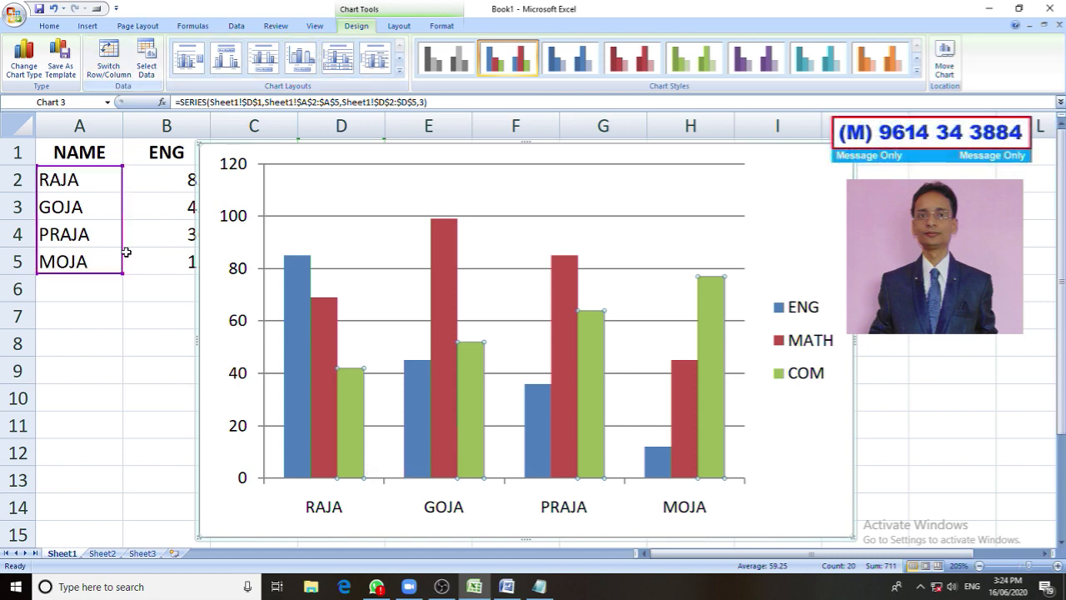
{"action": "left_click", "coordinate": [123, 313]}
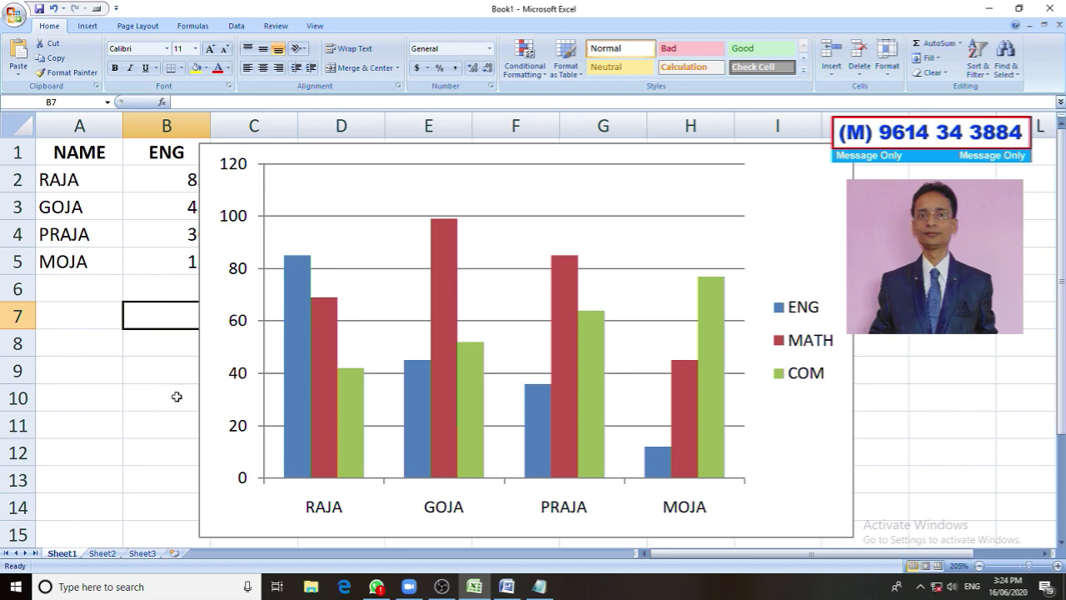
Step: Switch the chart's rows and columns to group the columns by subject, and inspect each student's columns in ENG and MATH
{"action": "left_click", "coordinate": [245, 456]}
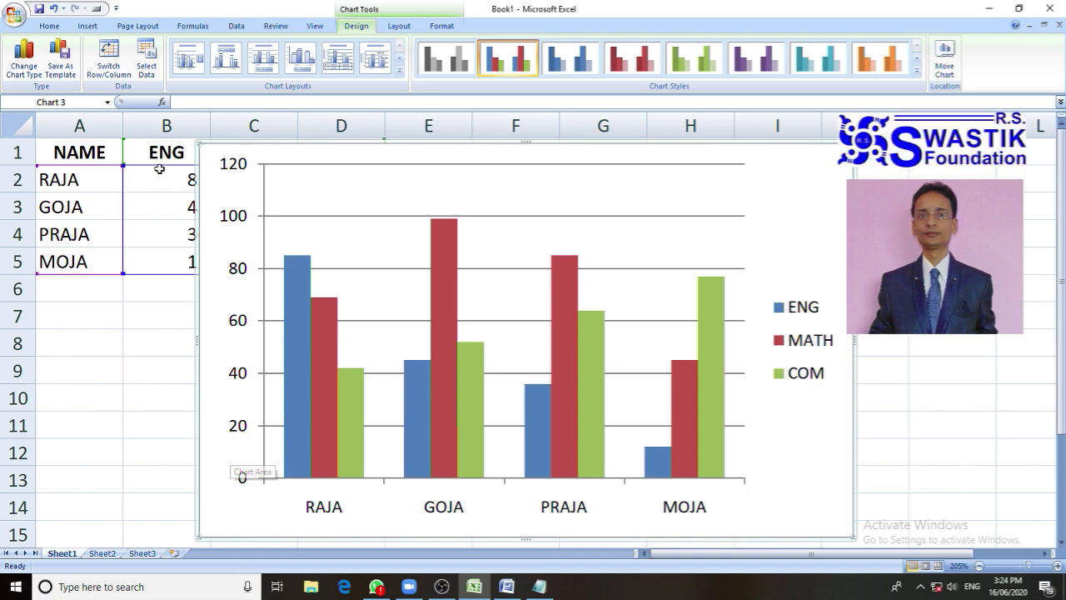
{"action": "left_click", "coordinate": [109, 61]}
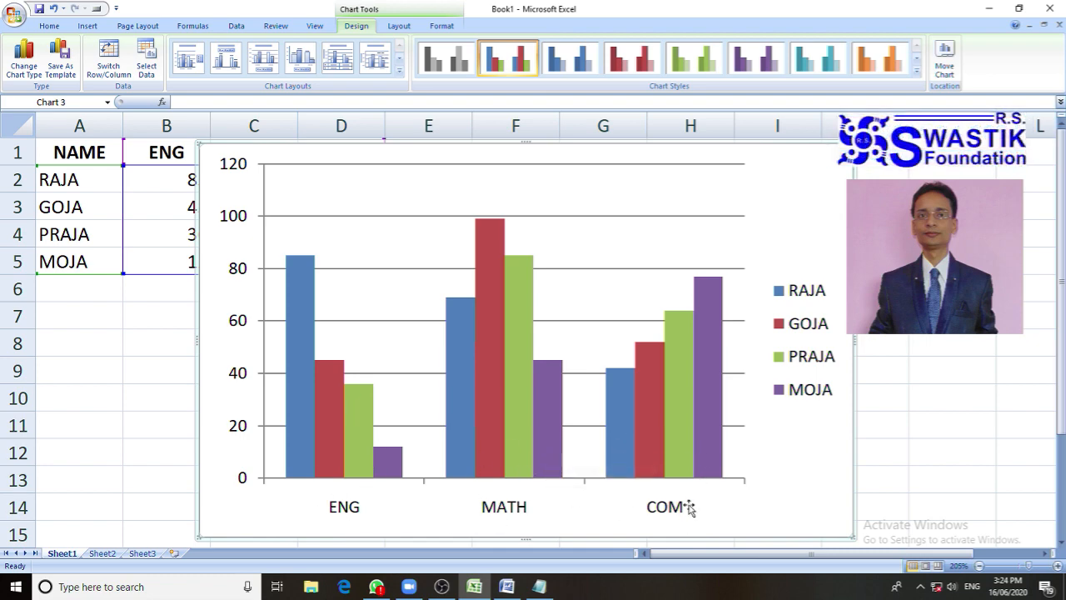
{"action": "mouse_move", "coordinate": [360, 457]}
{"action": "mouse_move", "coordinate": [345, 481]}
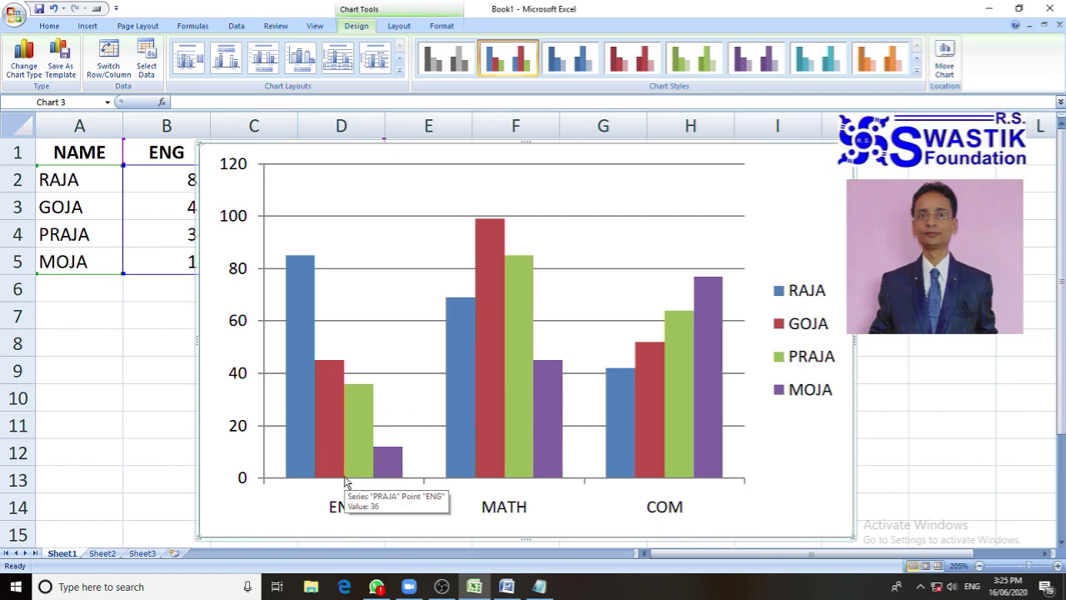
{"action": "mouse_move", "coordinate": [305, 302]}
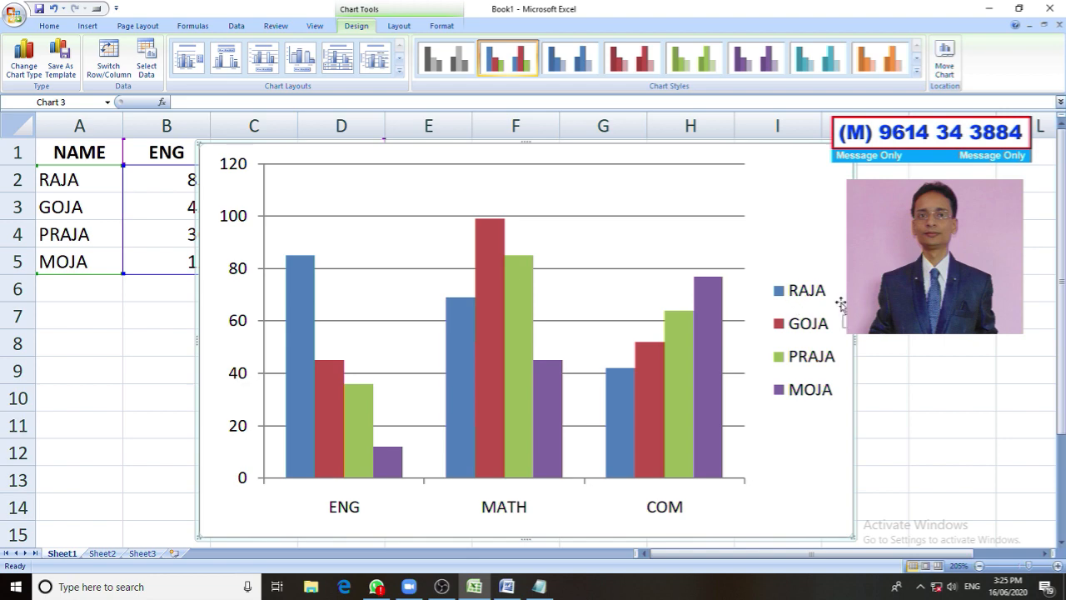
{"action": "mouse_move", "coordinate": [296, 343]}
{"action": "mouse_move", "coordinate": [393, 468]}
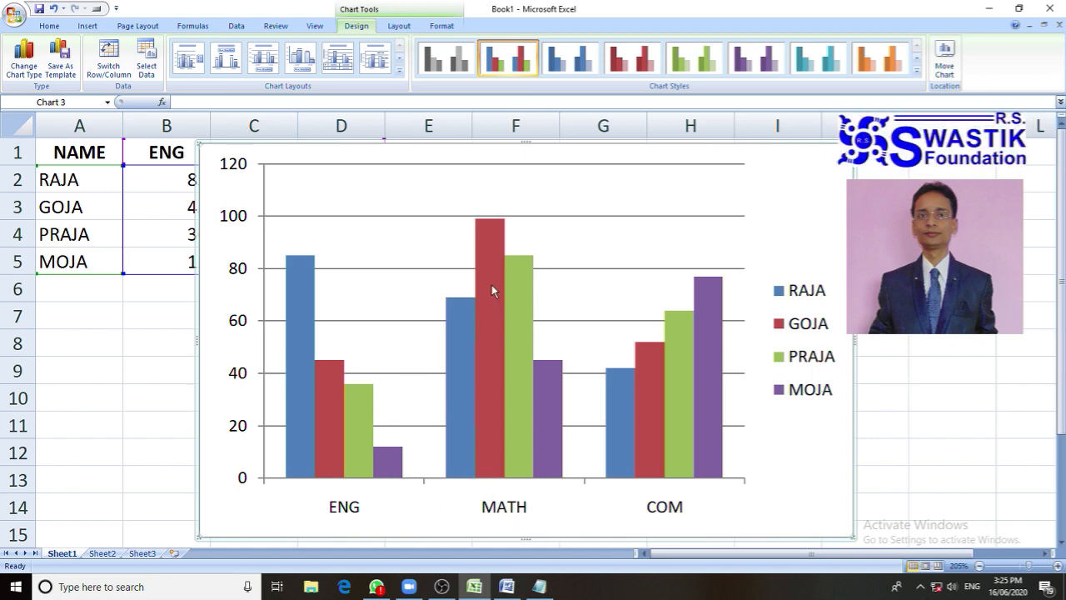
{"action": "mouse_move", "coordinate": [492, 367]}
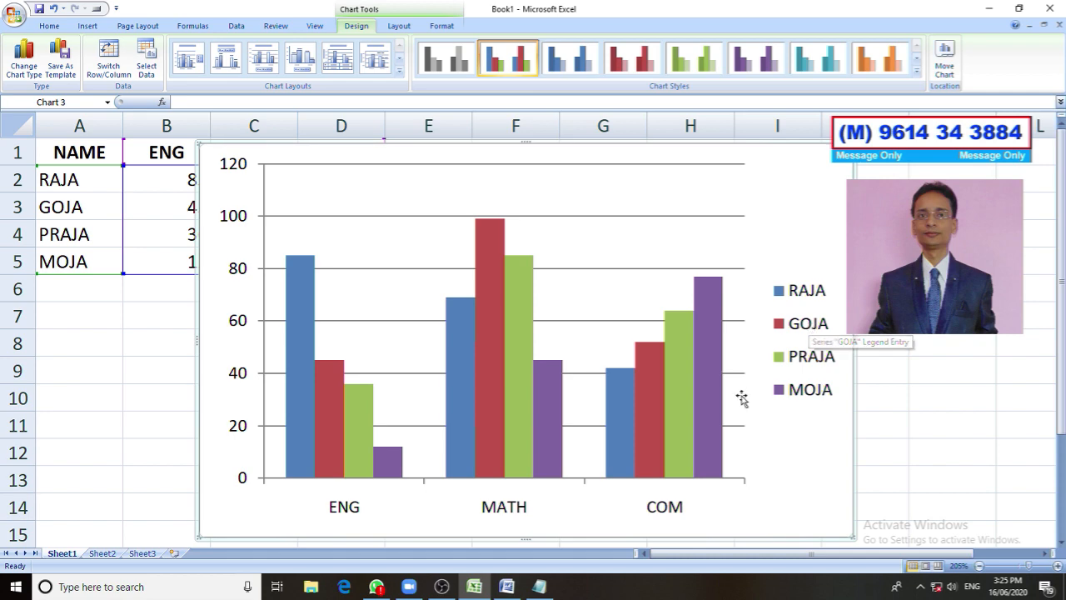
Step: Switch the chart's rows and columns back to grouping by student, and return it to grouping by subject
{"action": "left_click", "coordinate": [108, 70]}
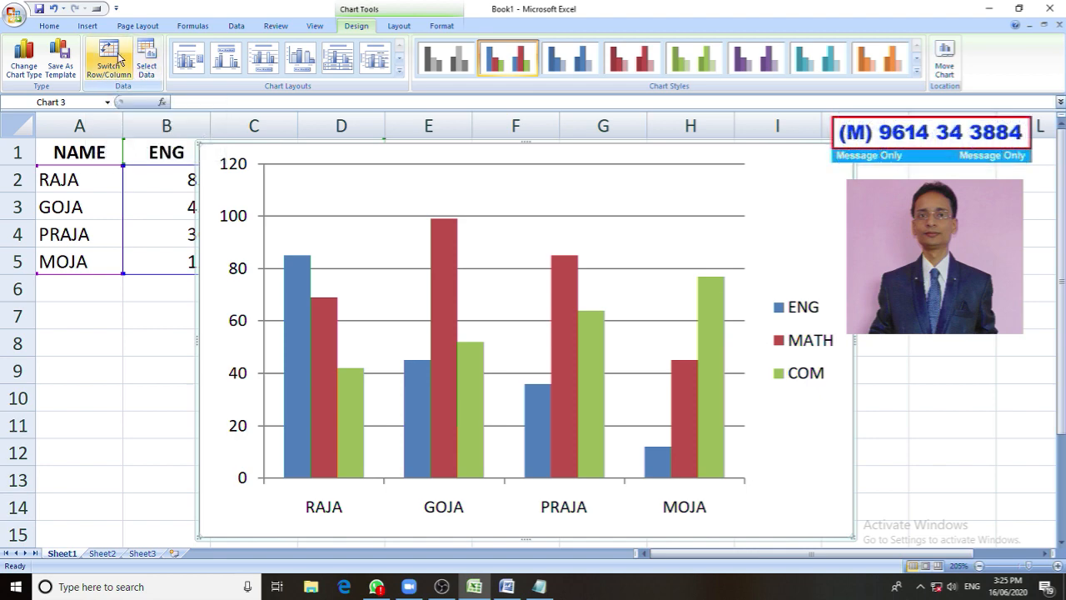
{"action": "left_click", "coordinate": [110, 75]}
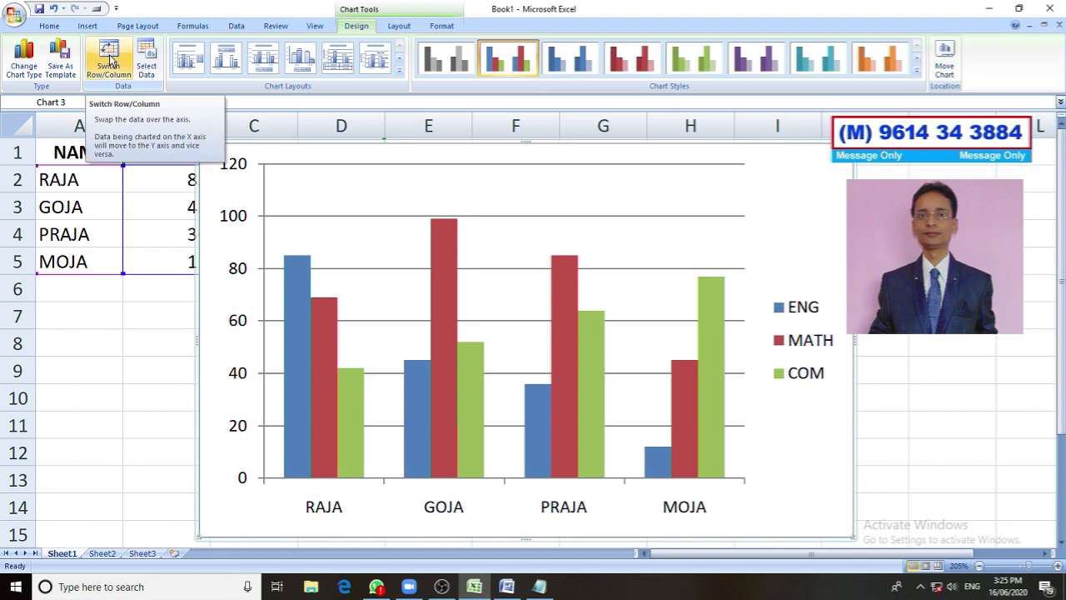
{"action": "left_click", "coordinate": [110, 60]}
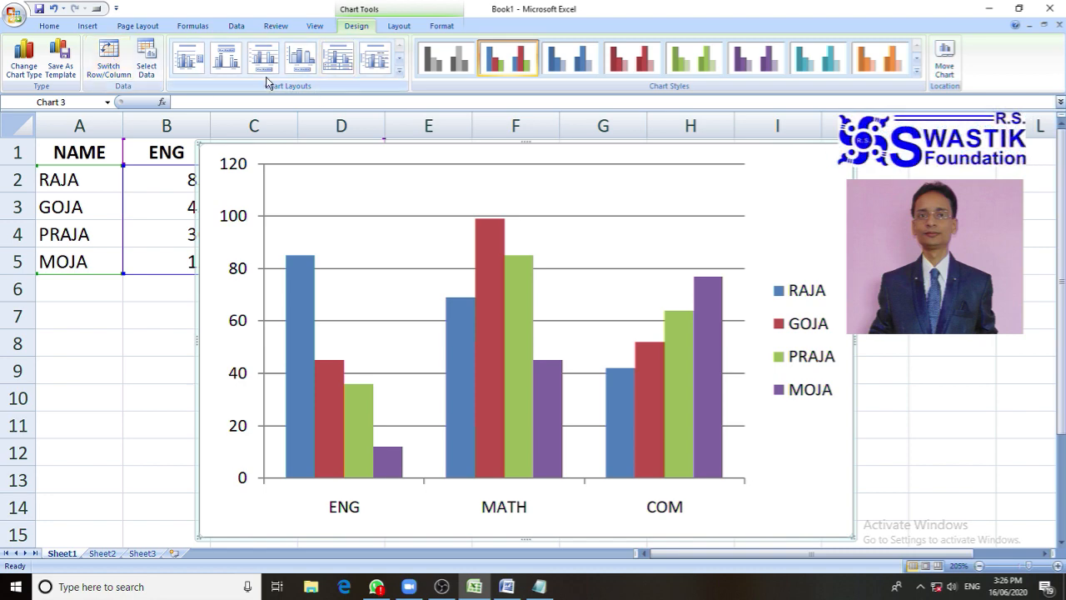
Step: Apply chart Layout 1 and replace the chart title text with "Student's Marks"
{"action": "left_click", "coordinate": [401, 77]}
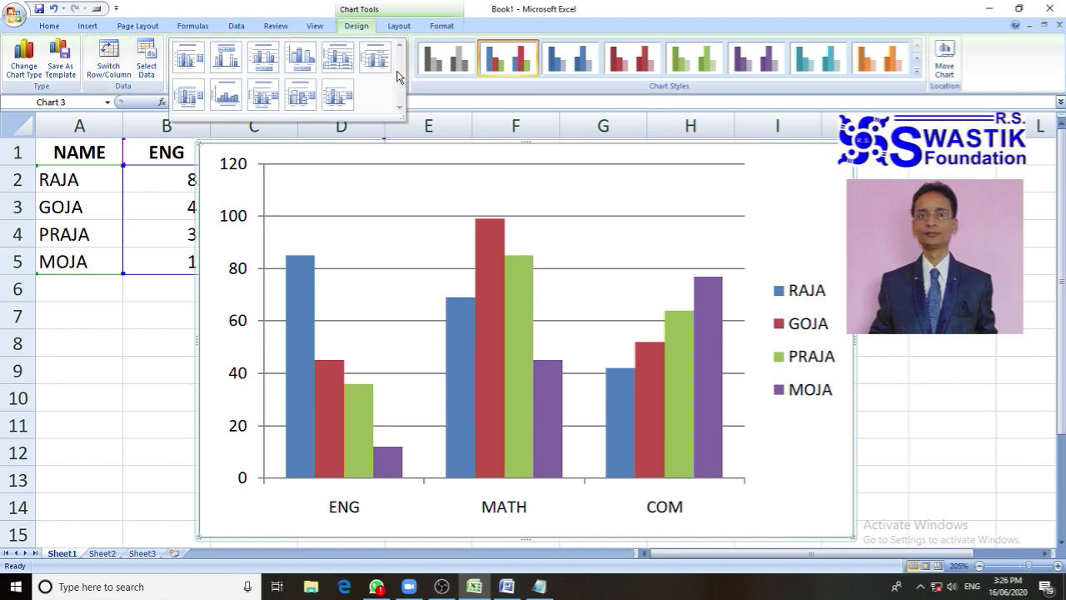
{"action": "left_click", "coordinate": [187, 67]}
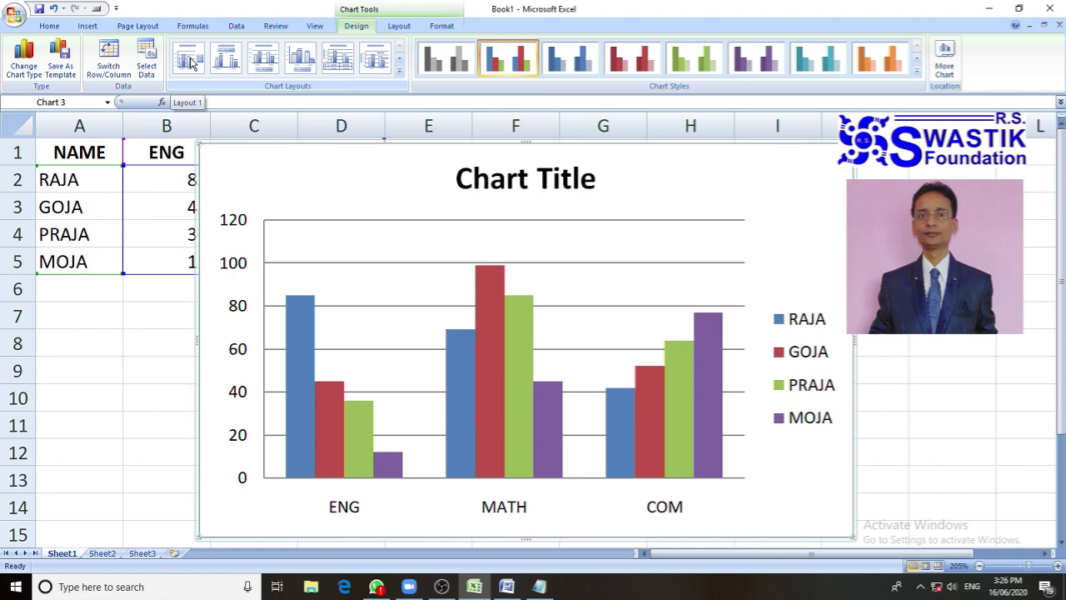
{"action": "left_click", "coordinate": [586, 182]}
{"action": "left_click", "coordinate": [595, 185]}
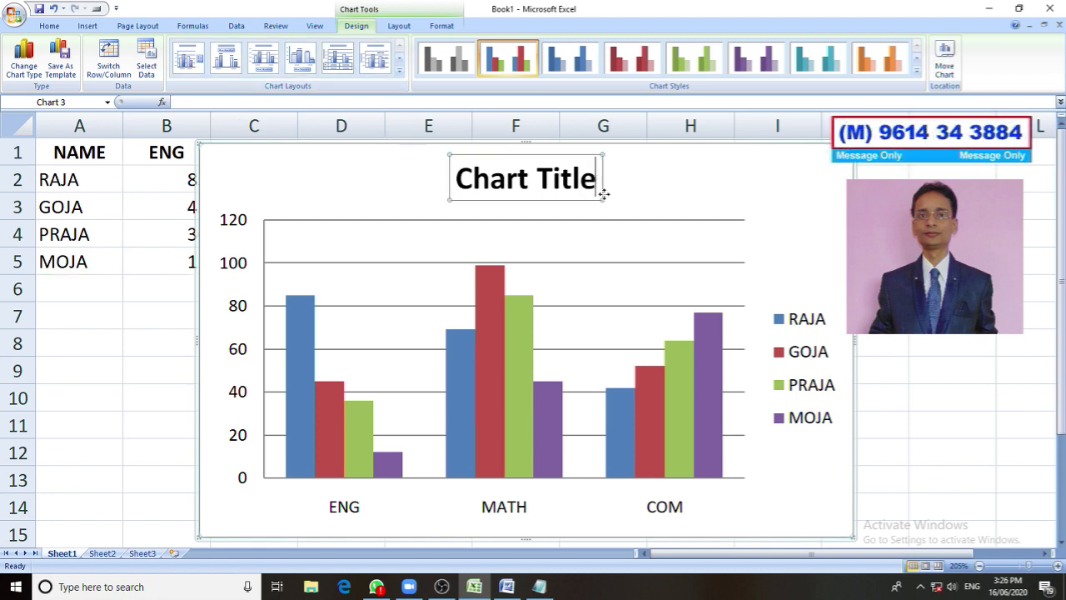
{"action": "key", "text": "BackSpace"}
{"action": "key", "text": "BackSpace"}
{"action": "key", "text": "BackSpace"}
{"action": "key", "text": "BackSpace"}
{"action": "key", "text": "BackSpace"}
{"action": "key", "text": "BackSpace"}
{"action": "key", "text": "BackSpace"}
{"action": "key", "text": "BackSpace"}
{"action": "key", "text": "BackSpace"}
{"action": "key", "text": "BackSpace"}
{"action": "key", "text": "BackSpace"}
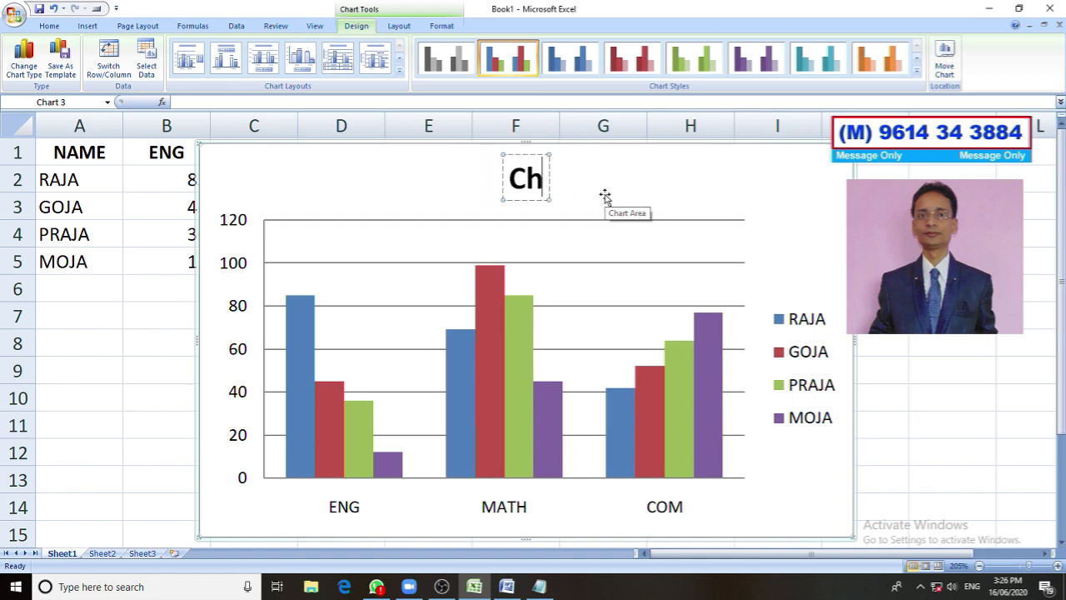
{"action": "type", "text": "St"}
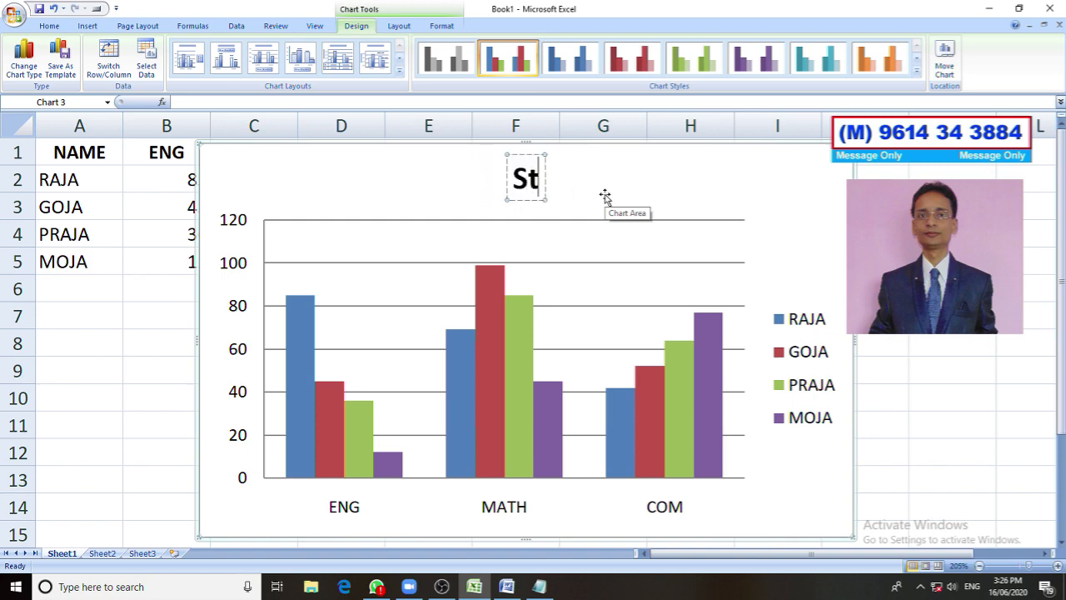
{"action": "type", "text": "udent"}
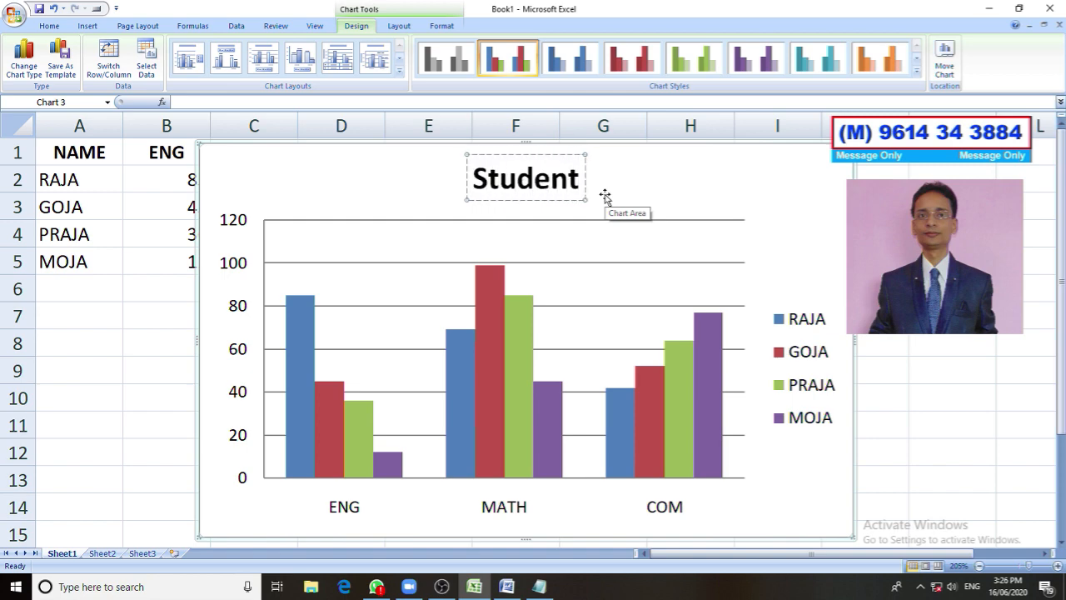
{"action": "type", "text": "'s Marks"}
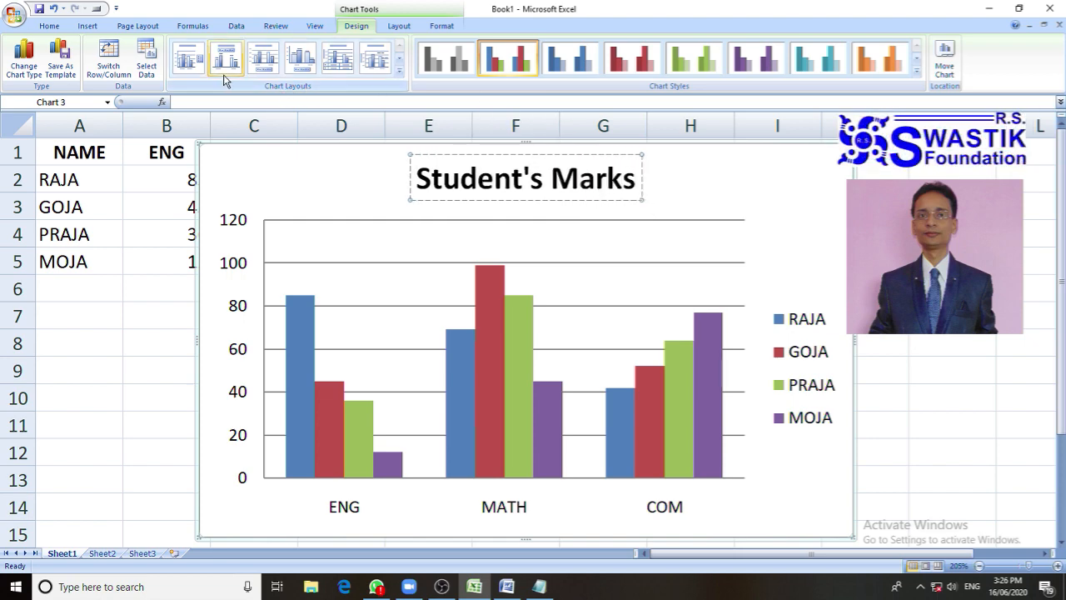
Step: Try chart Layouts 2, 3, 4 and 5 on the marks chart in turn
{"action": "left_click", "coordinate": [399, 71]}
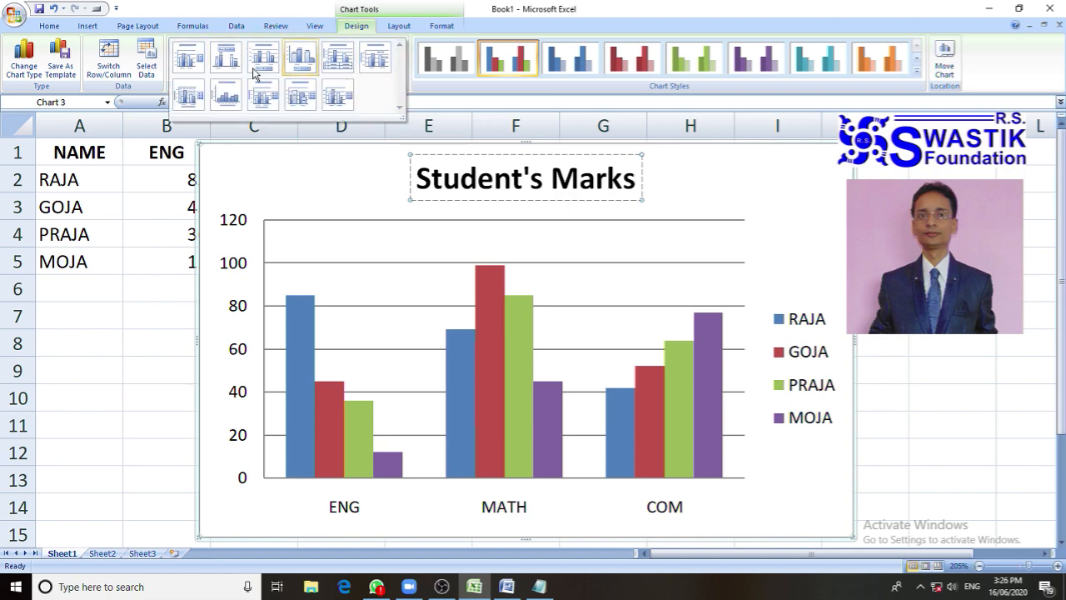
{"action": "left_click", "coordinate": [228, 62]}
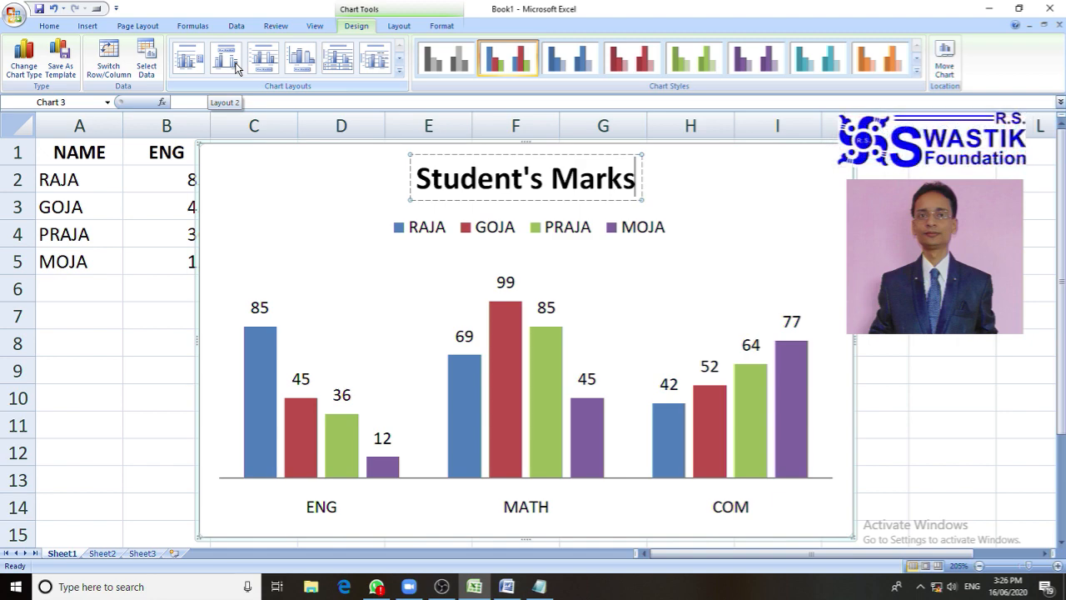
{"action": "left_click", "coordinate": [261, 69]}
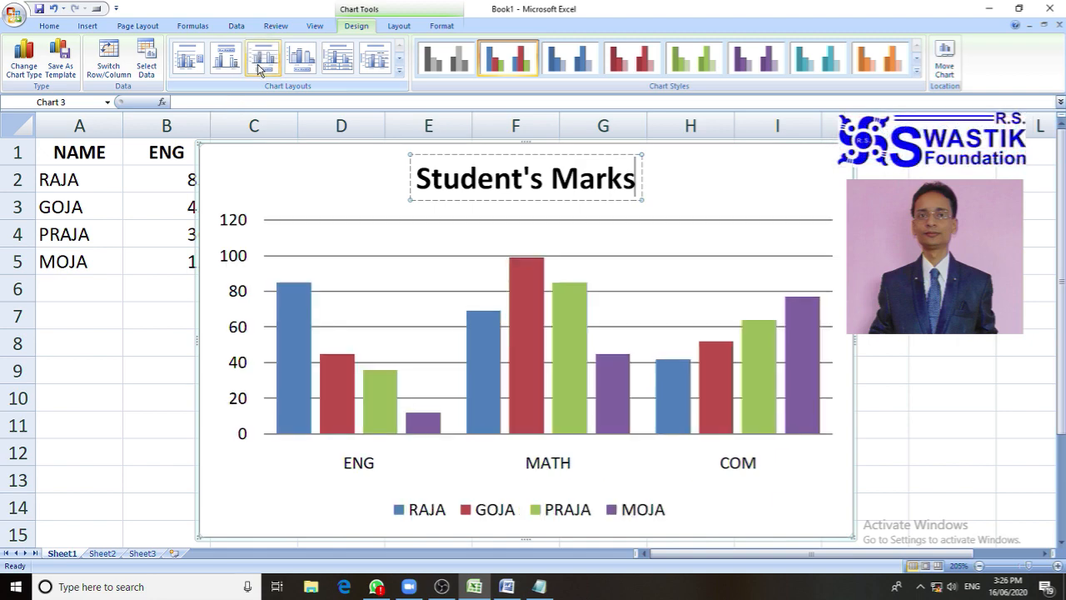
{"action": "left_click", "coordinate": [313, 68]}
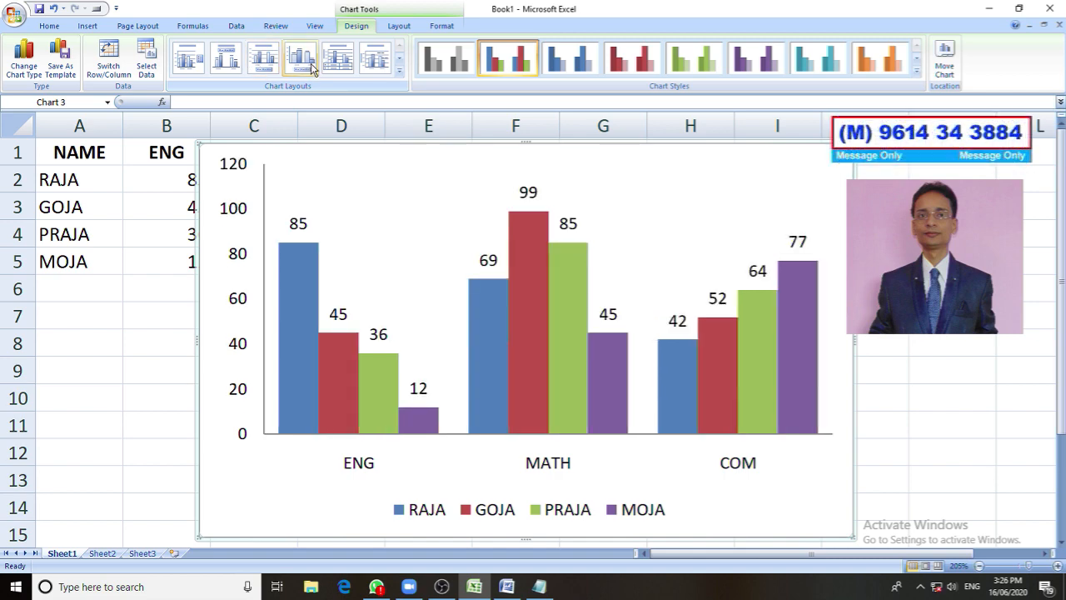
{"action": "left_click", "coordinate": [333, 70]}
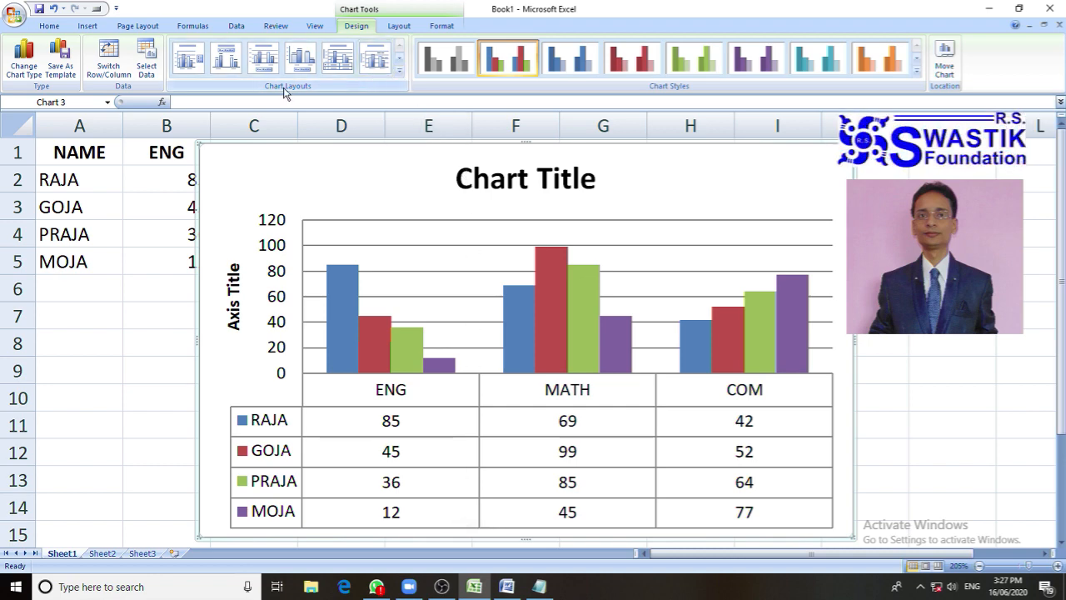
Step: Apply the last available column chart layout, Layout 11, which has a side legend and no title
{"action": "left_click", "coordinate": [399, 70]}
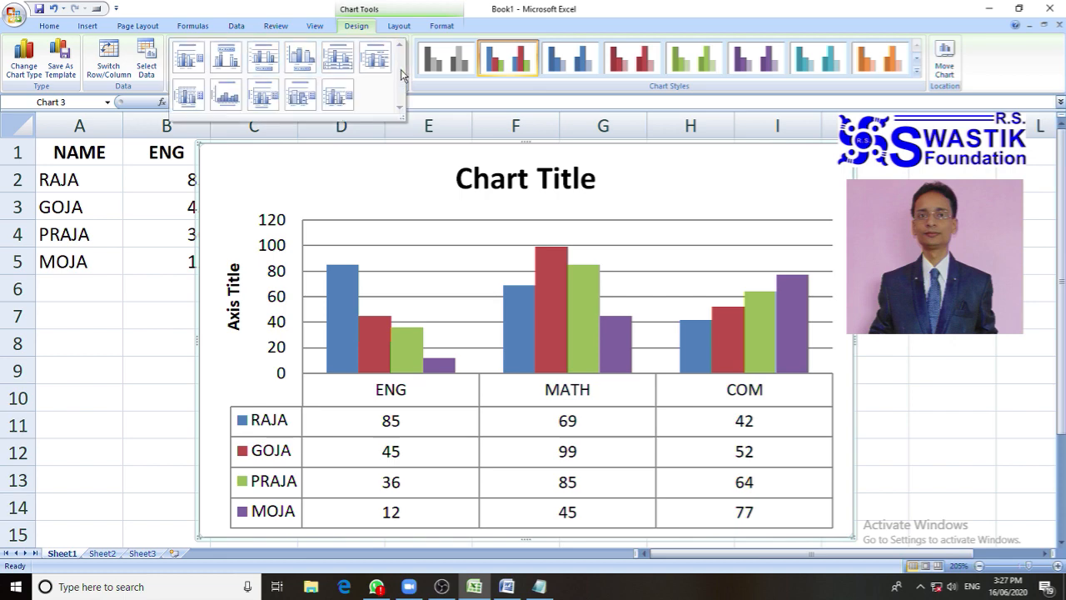
{"action": "left_click", "coordinate": [342, 96]}
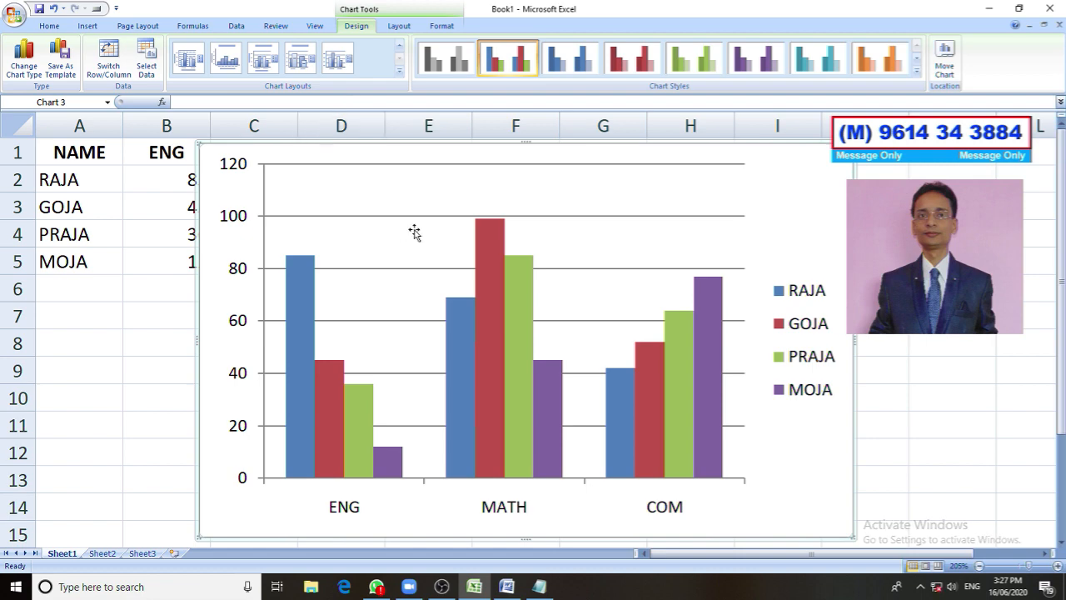
{"action": "mouse_move", "coordinate": [523, 323]}
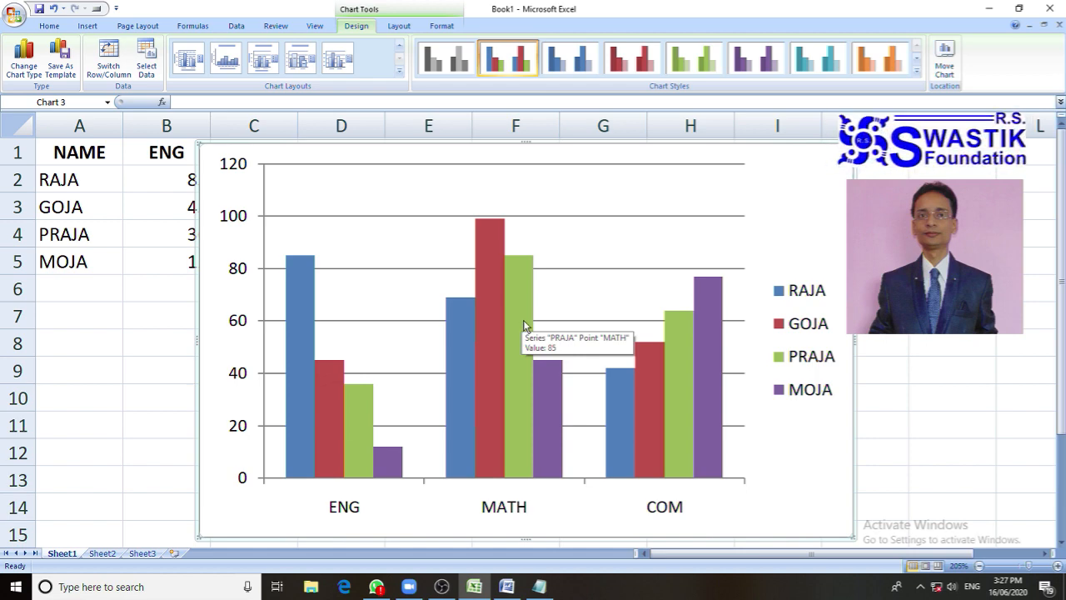
Step: Format the first student's data series with a solid fill in the standard colour red
{"action": "left_click", "coordinate": [308, 322]}
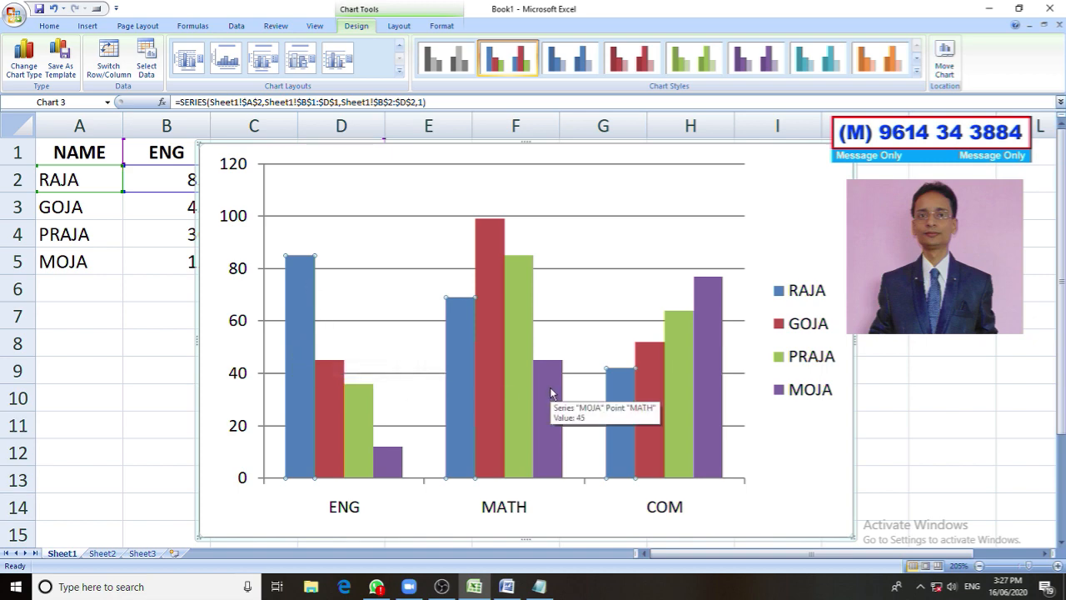
{"action": "right_click", "coordinate": [303, 330]}
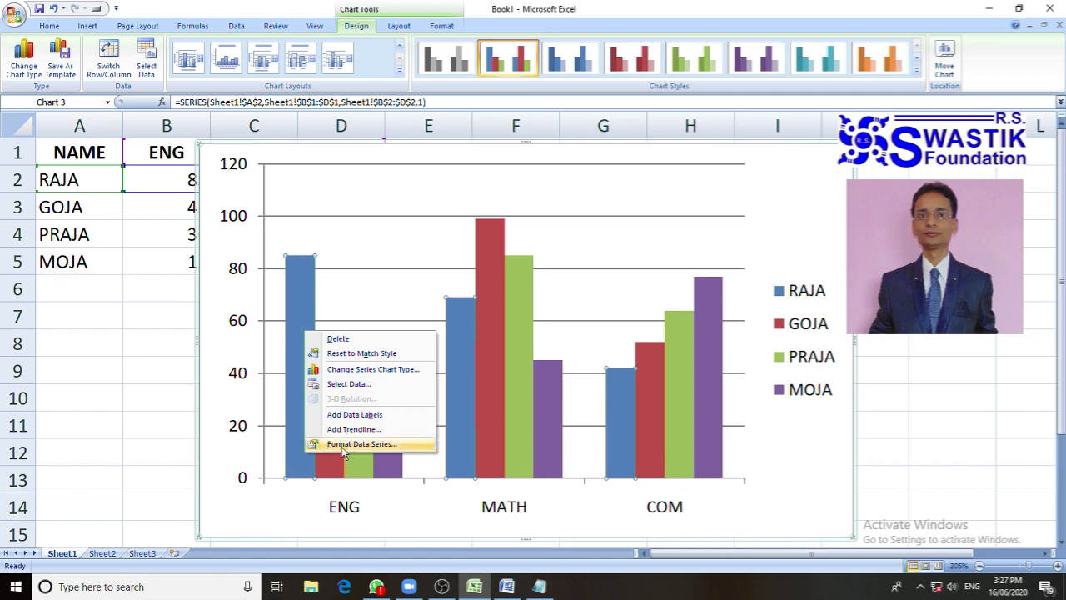
{"action": "left_click", "coordinate": [367, 445]}
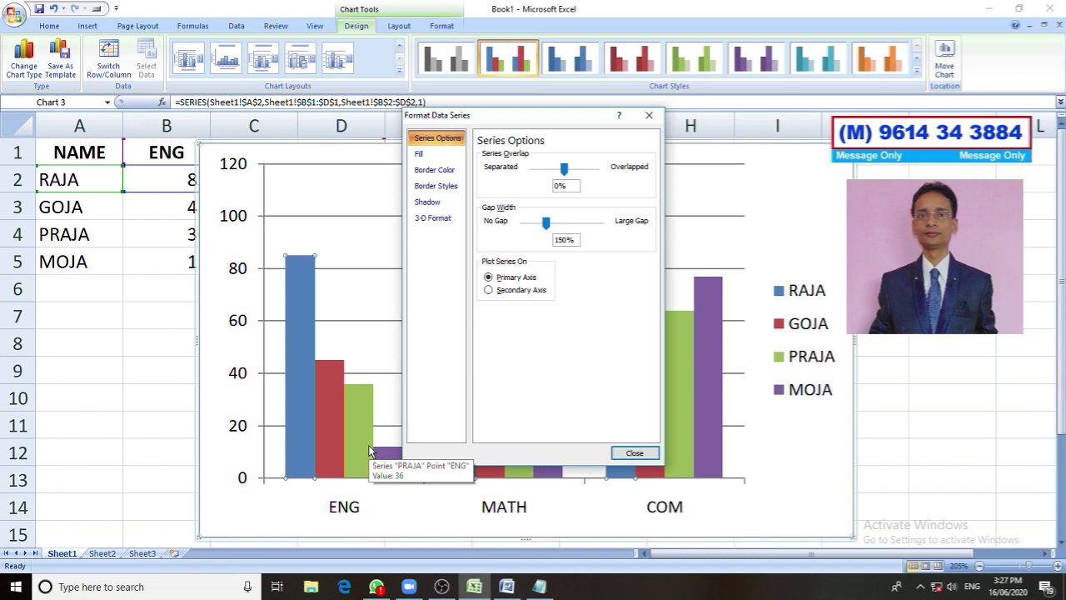
{"action": "left_click", "coordinate": [424, 155]}
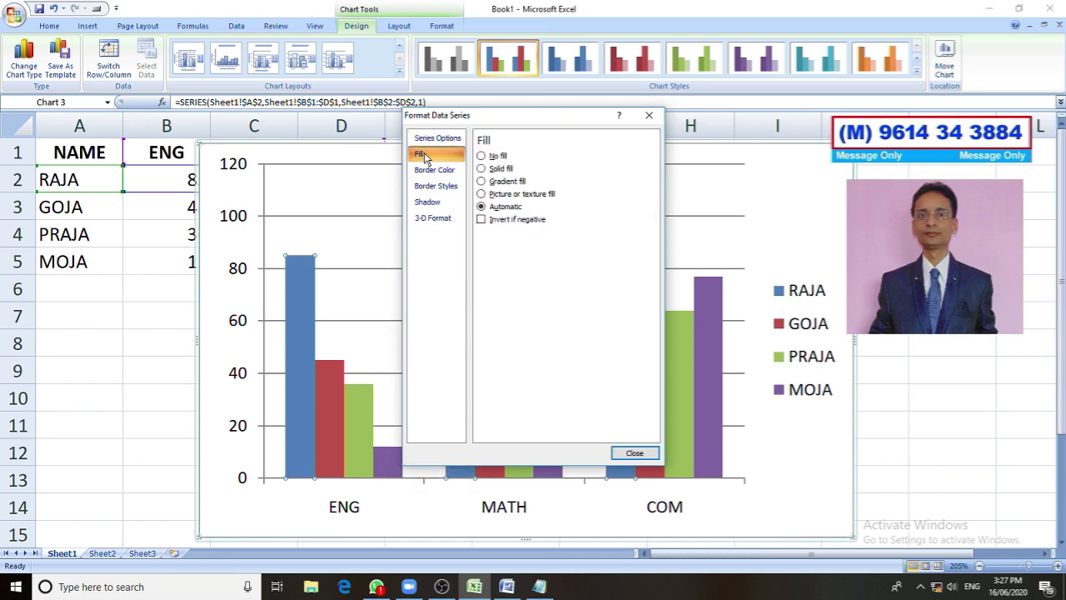
{"action": "left_click", "coordinate": [507, 169]}
{"action": "left_click", "coordinate": [537, 235]}
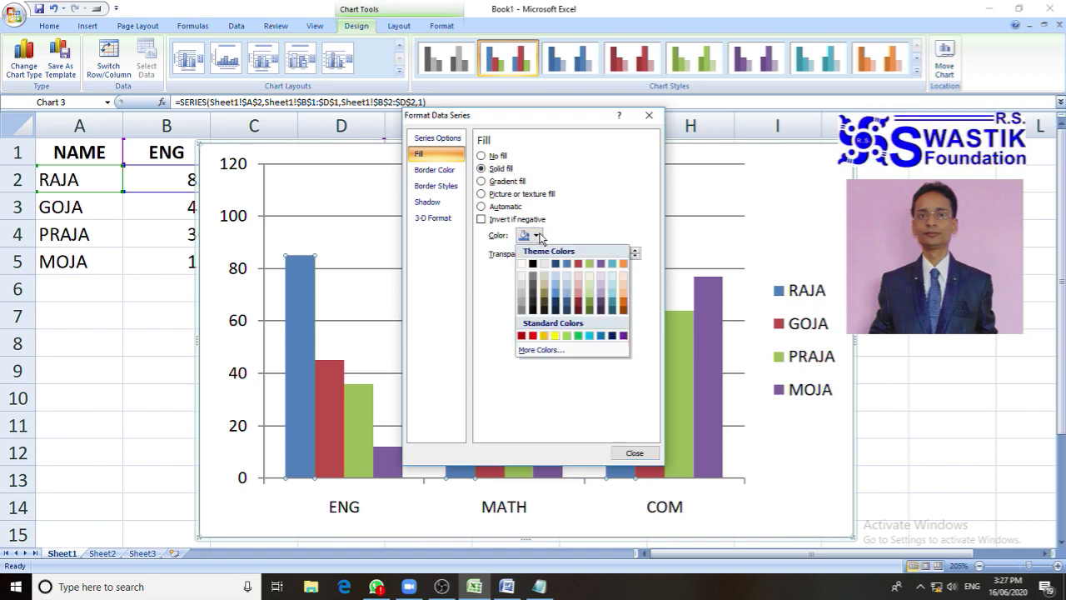
{"action": "left_click", "coordinate": [534, 335]}
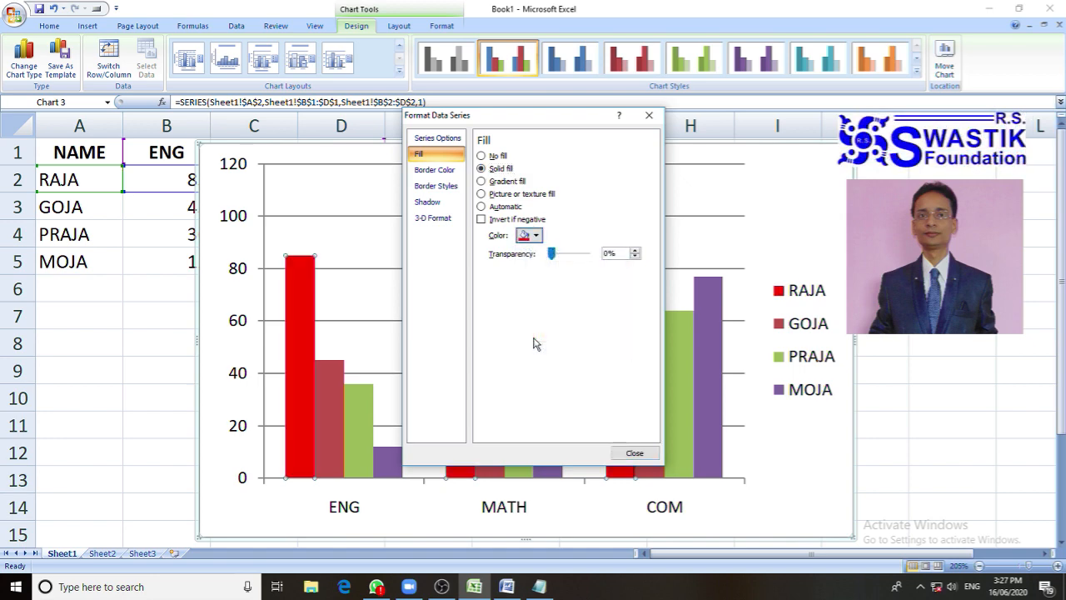
Step: Format the second student's data series with a solid fill in the standard colour green
{"action": "left_click", "coordinate": [635, 452]}
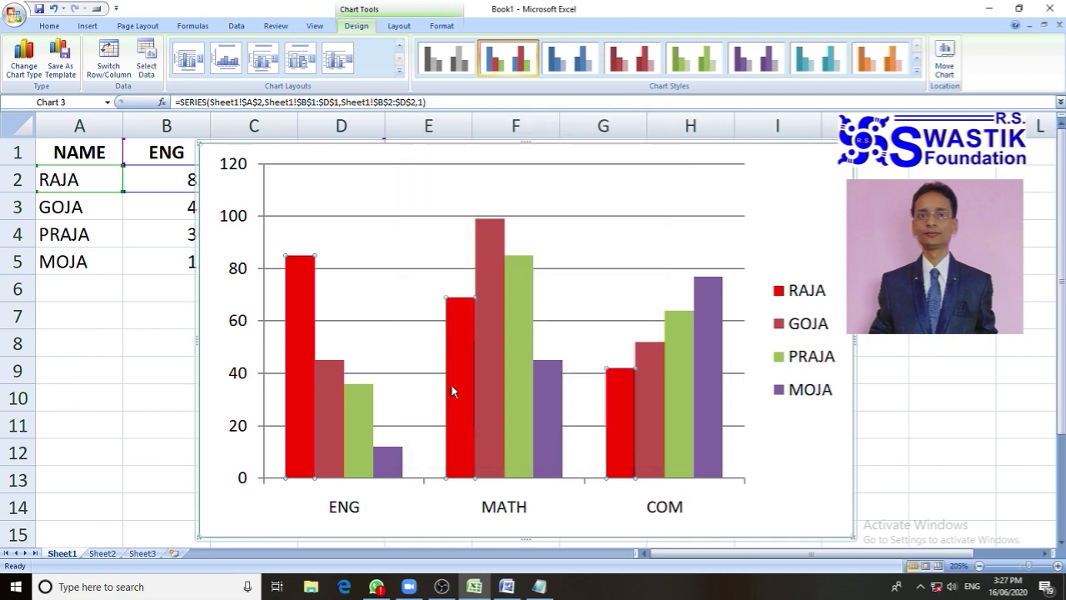
{"action": "mouse_move", "coordinate": [631, 423]}
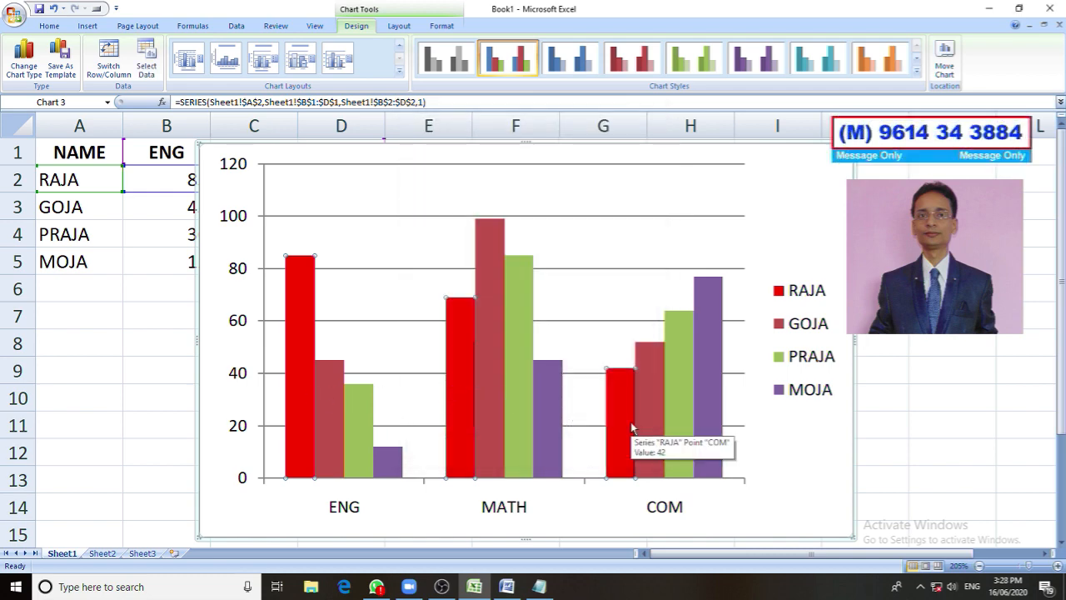
{"action": "left_click", "coordinate": [331, 403]}
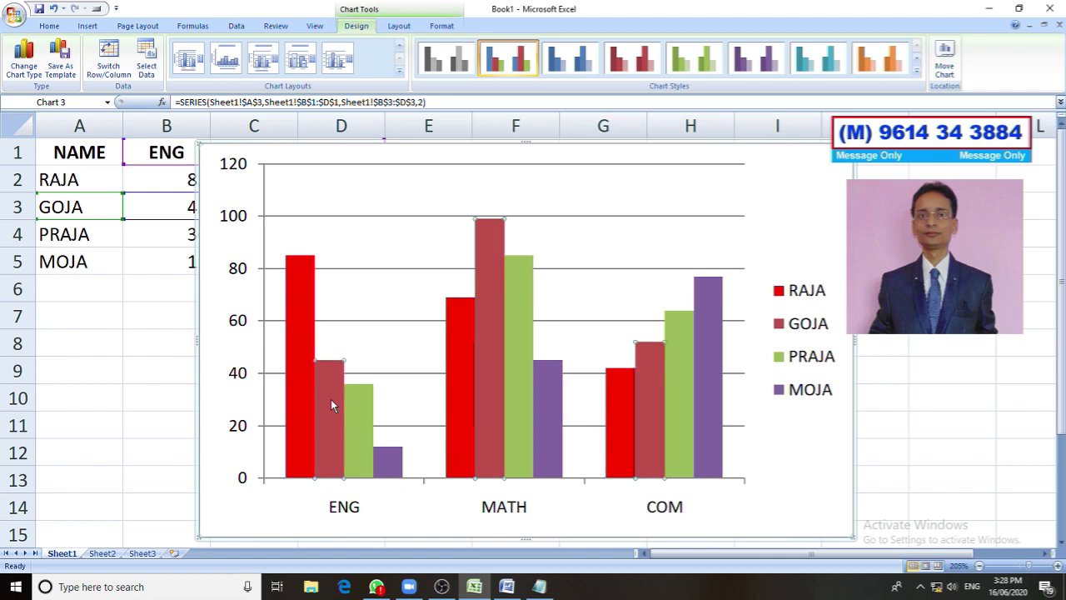
{"action": "right_click", "coordinate": [331, 404]}
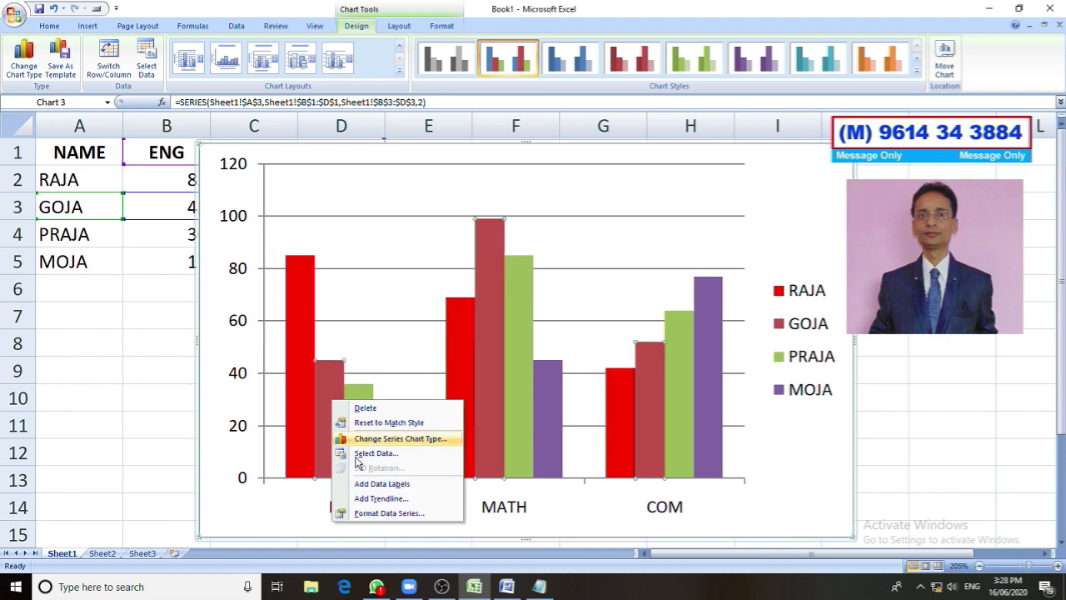
{"action": "left_click", "coordinate": [370, 514]}
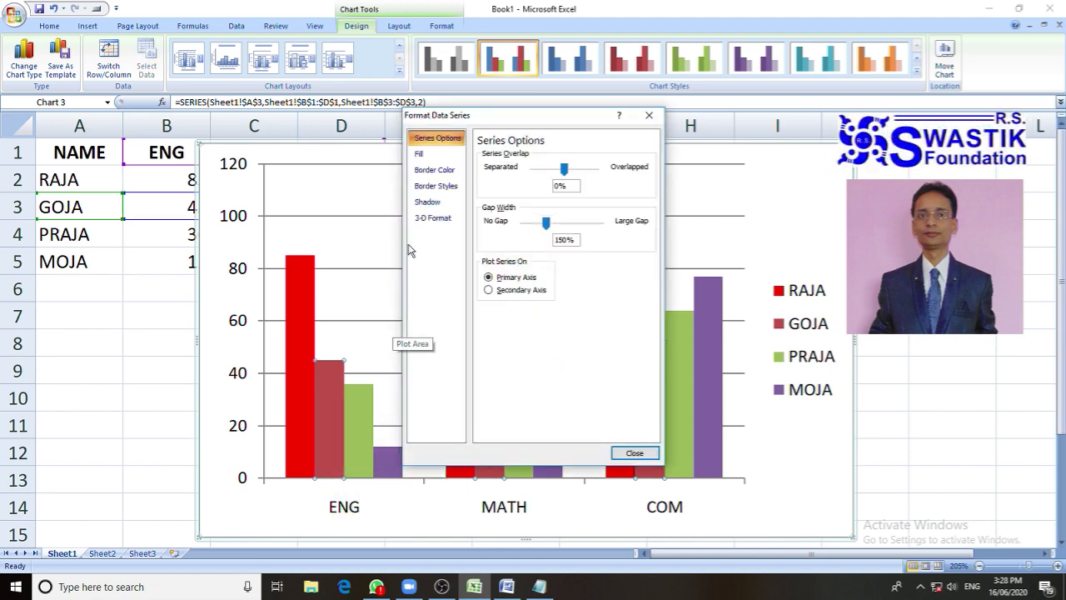
{"action": "left_click", "coordinate": [420, 155]}
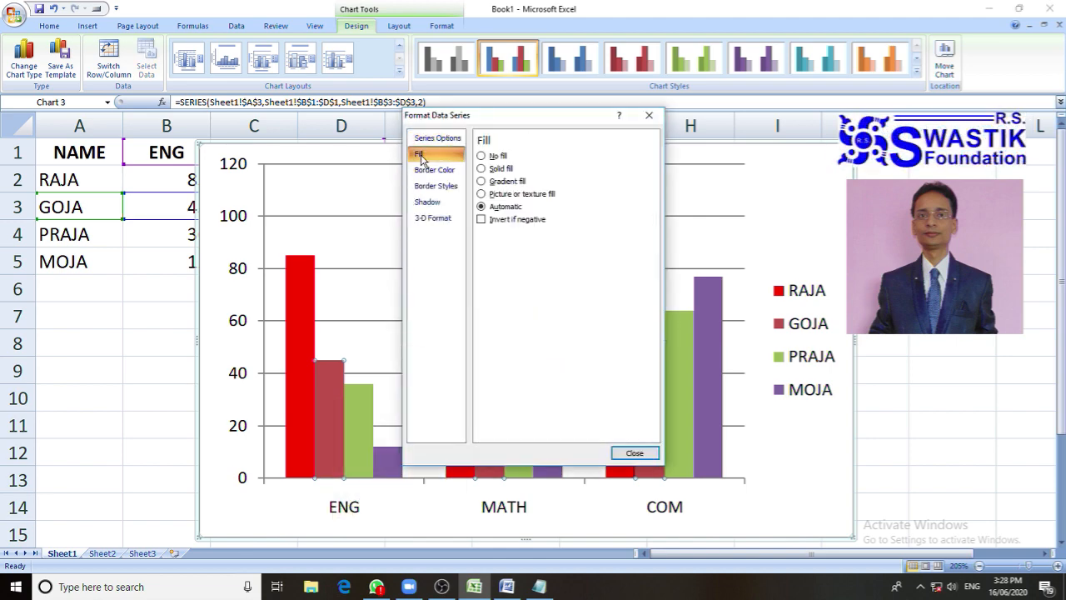
{"action": "left_click", "coordinate": [496, 169]}
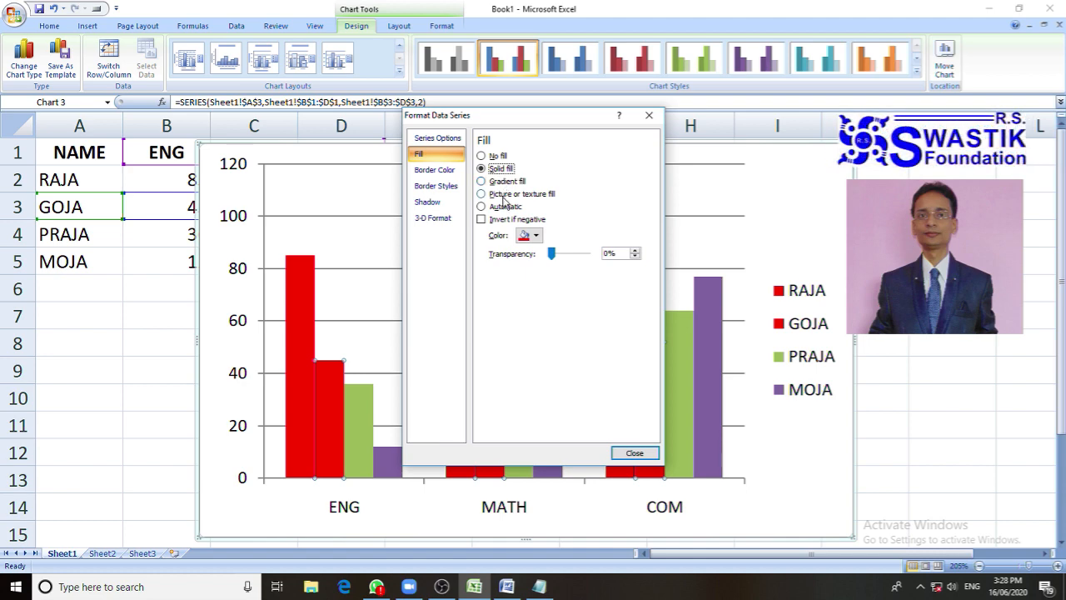
{"action": "left_click", "coordinate": [537, 236]}
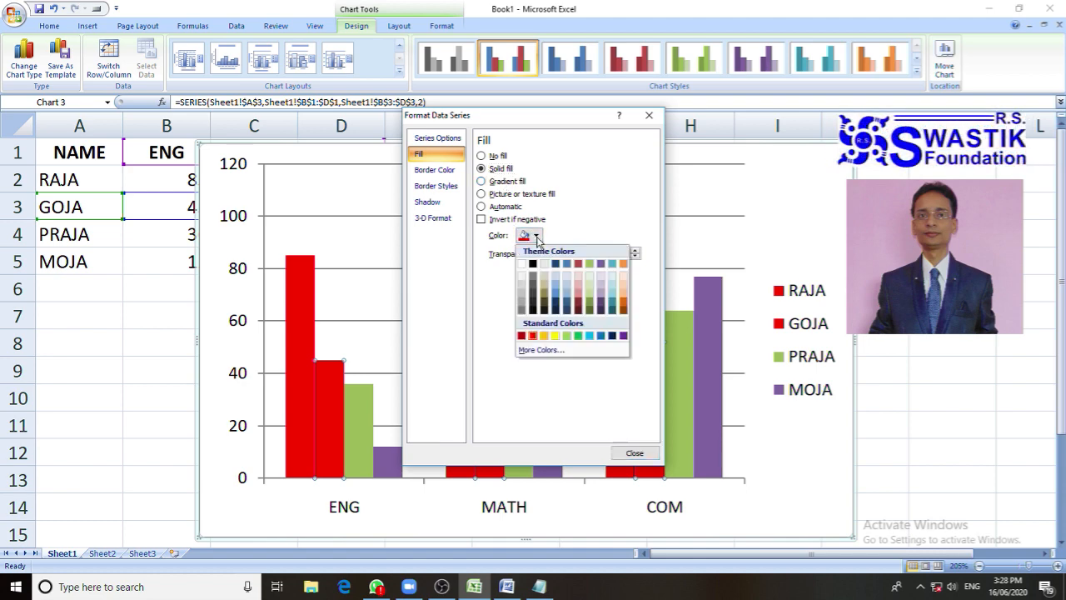
{"action": "left_click", "coordinate": [579, 336]}
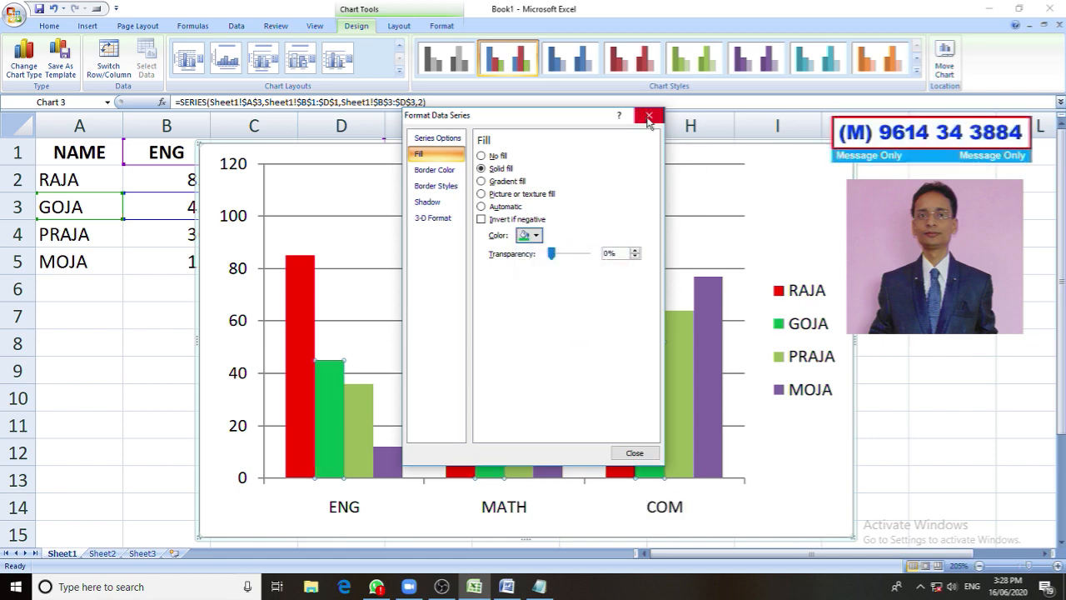
{"action": "left_click", "coordinate": [635, 452]}
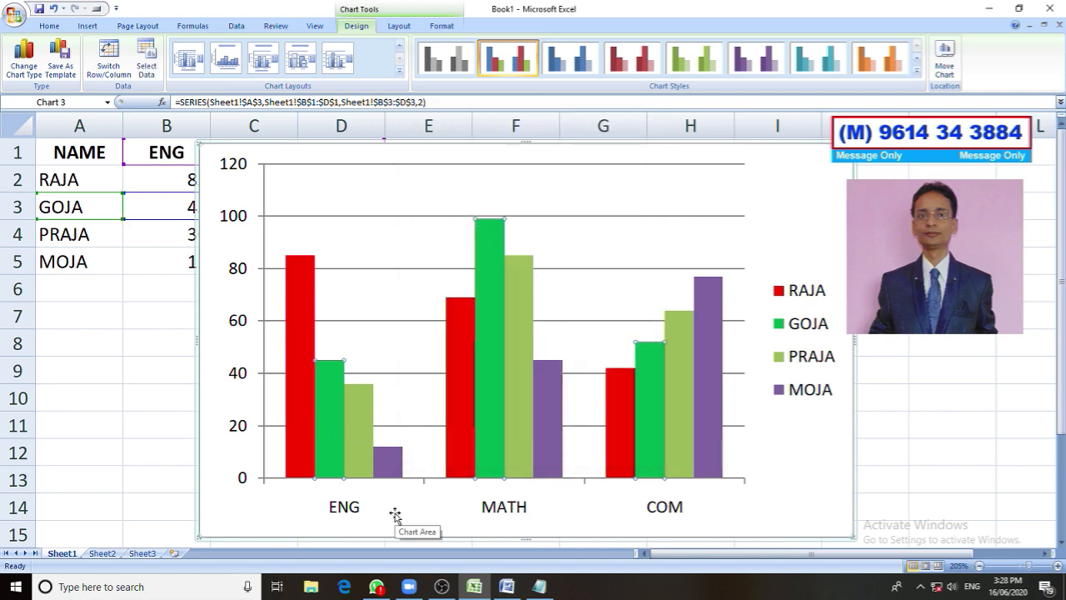
Step: Format the third student's data series with a solid fill in the standard colour yellow
{"action": "left_click", "coordinate": [358, 412]}
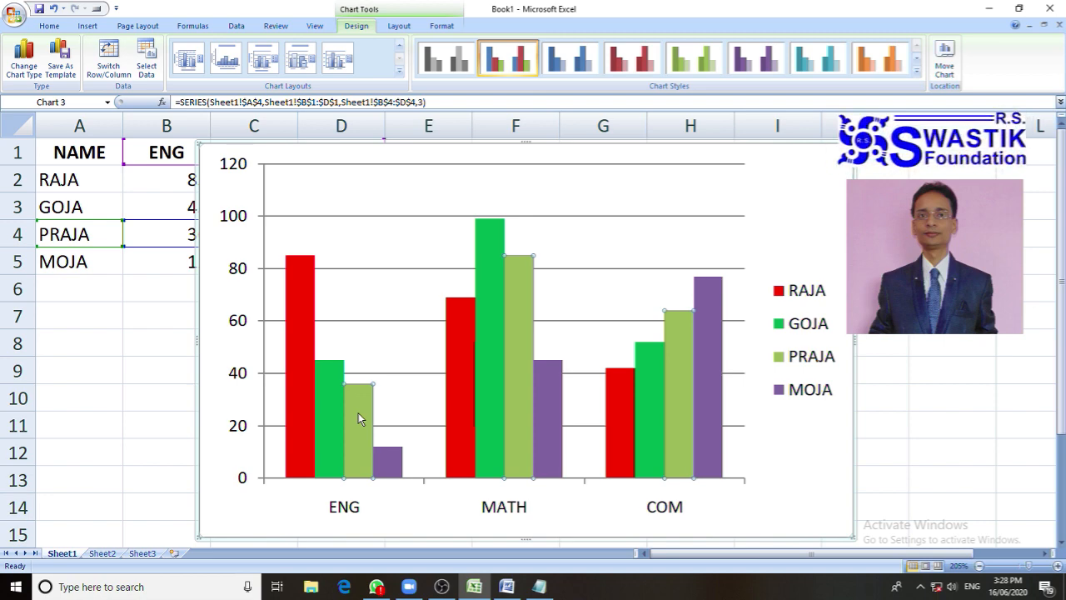
{"action": "right_click", "coordinate": [358, 413]}
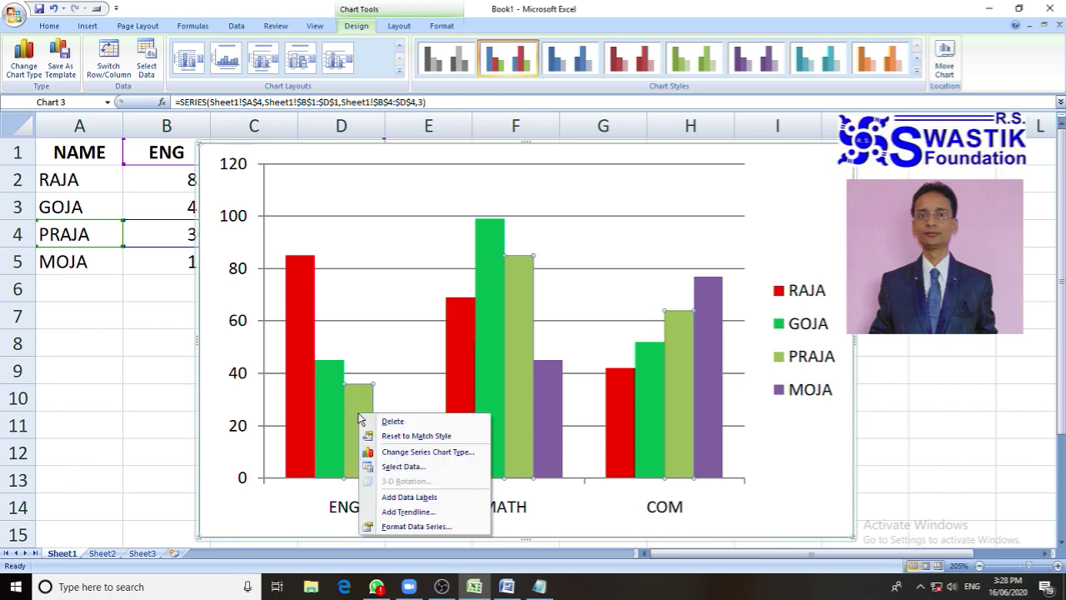
{"action": "left_click", "coordinate": [416, 527]}
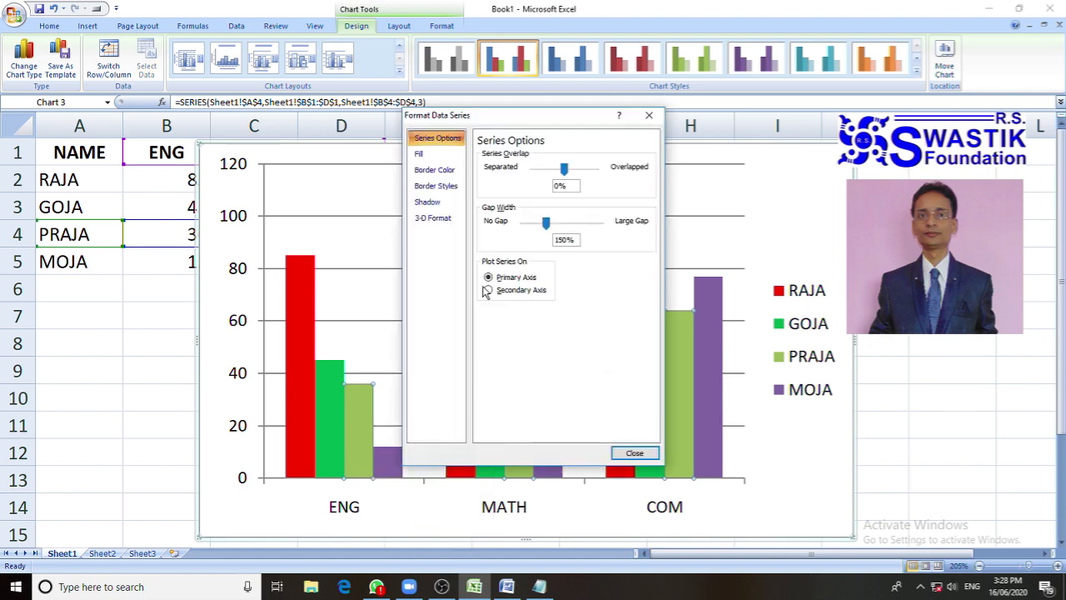
{"action": "left_click", "coordinate": [418, 157]}
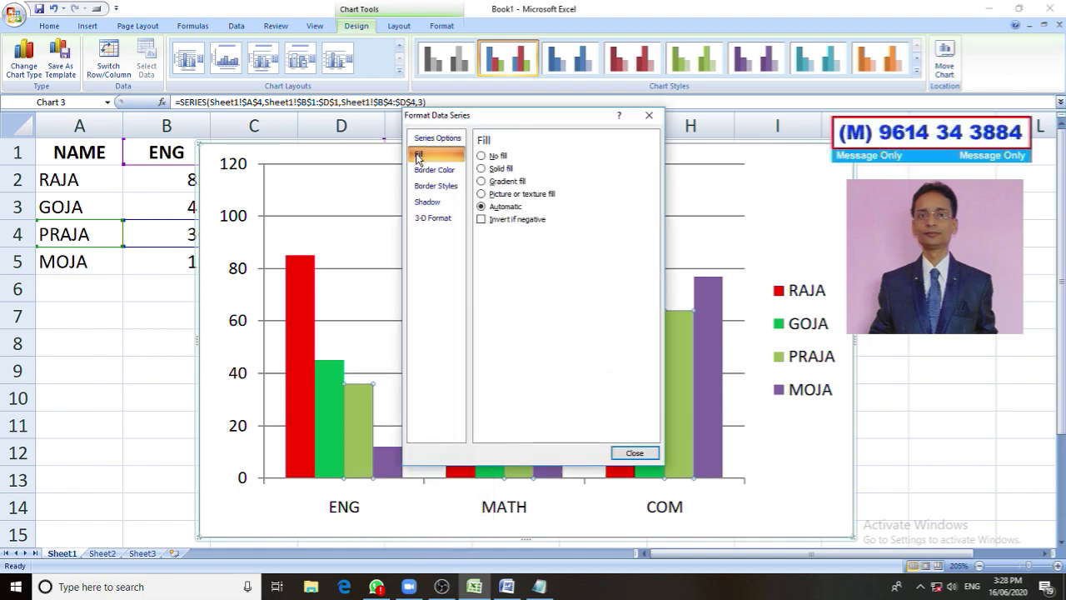
{"action": "left_click", "coordinate": [496, 170]}
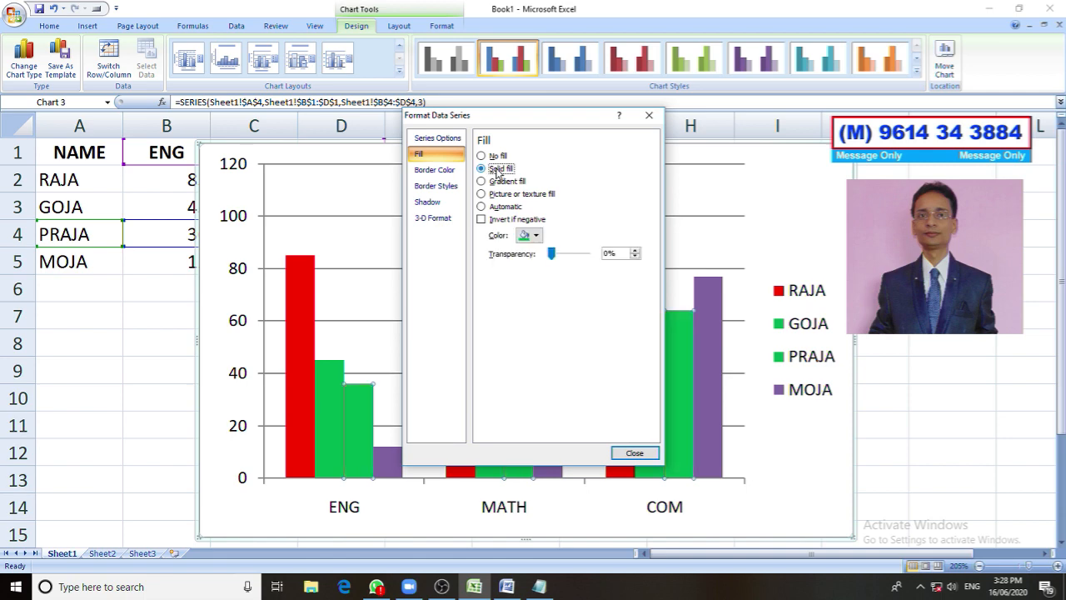
{"action": "left_click", "coordinate": [536, 235]}
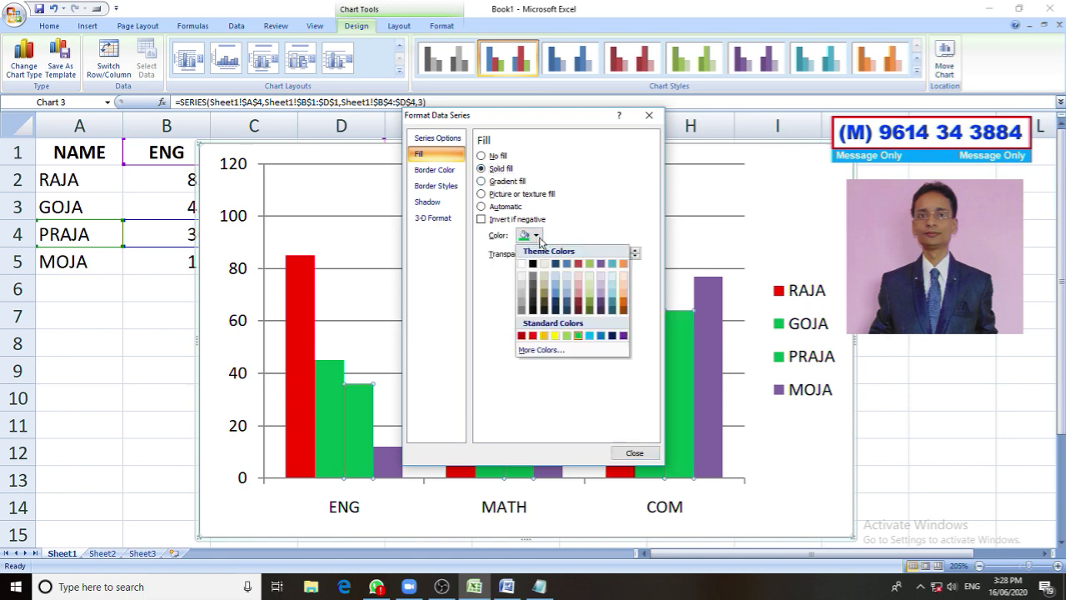
{"action": "left_click", "coordinate": [556, 336]}
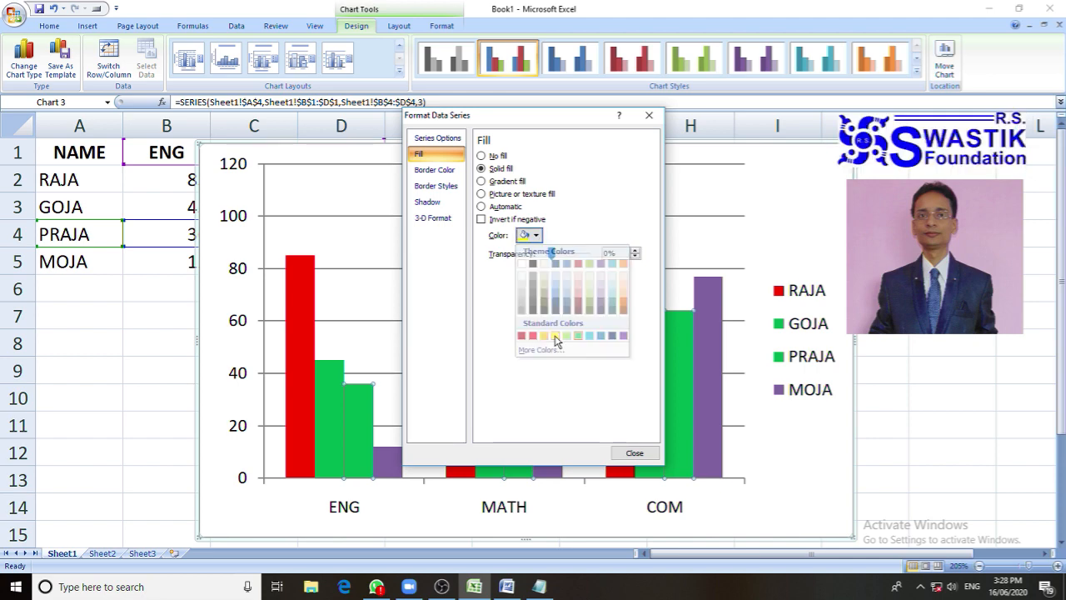
{"action": "left_click", "coordinate": [635, 453]}
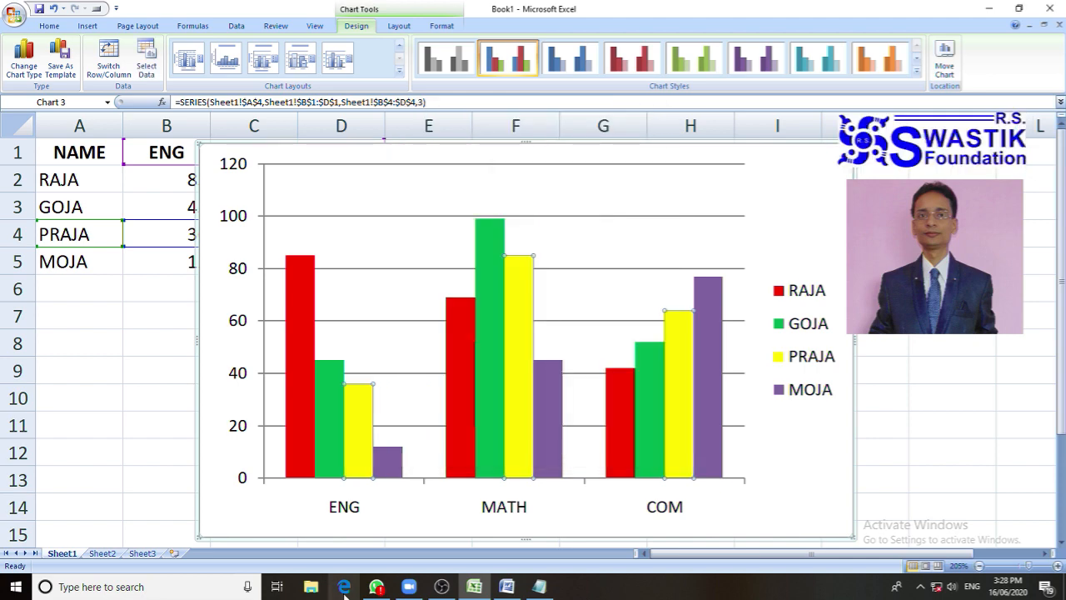
Step: Open the chart area's fill formatting and try the solid, gradient and picture or texture fills in turn
{"action": "left_click", "coordinate": [769, 197]}
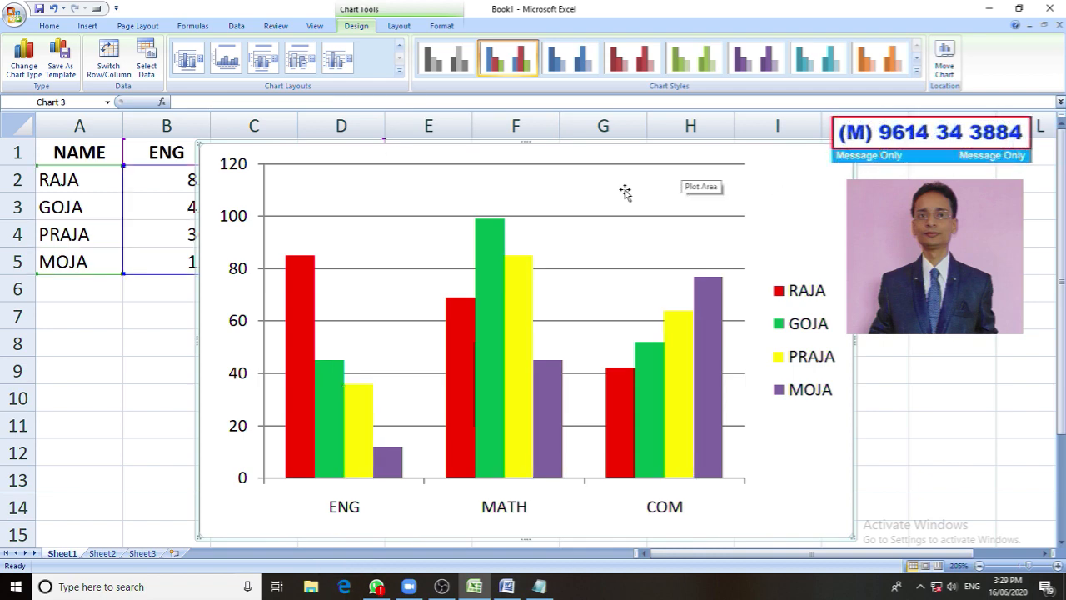
{"action": "right_click", "coordinate": [577, 192]}
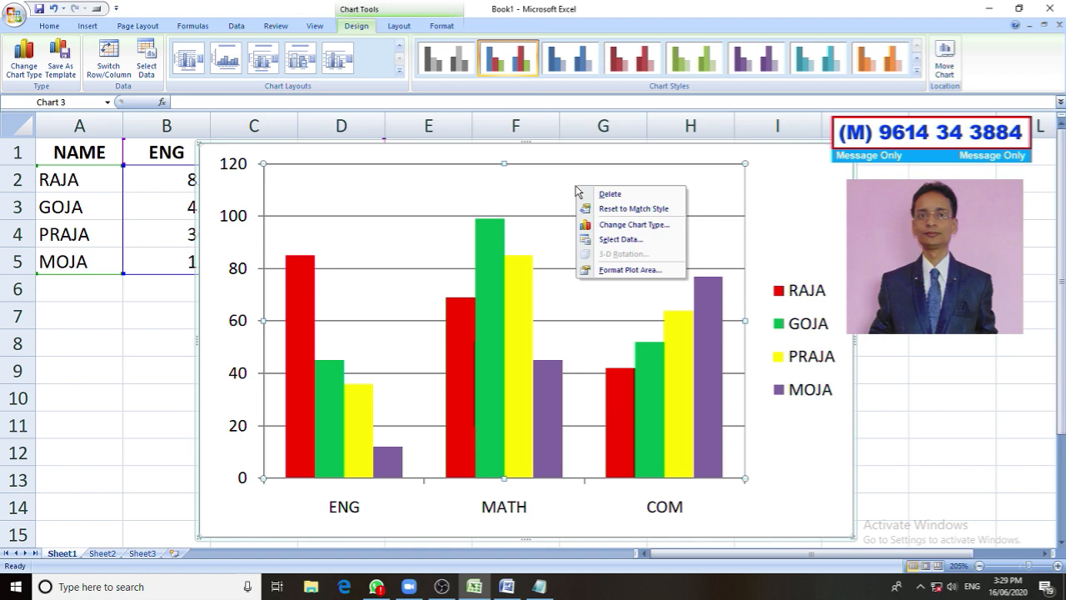
{"action": "left_click", "coordinate": [750, 191]}
{"action": "right_click", "coordinate": [779, 196]}
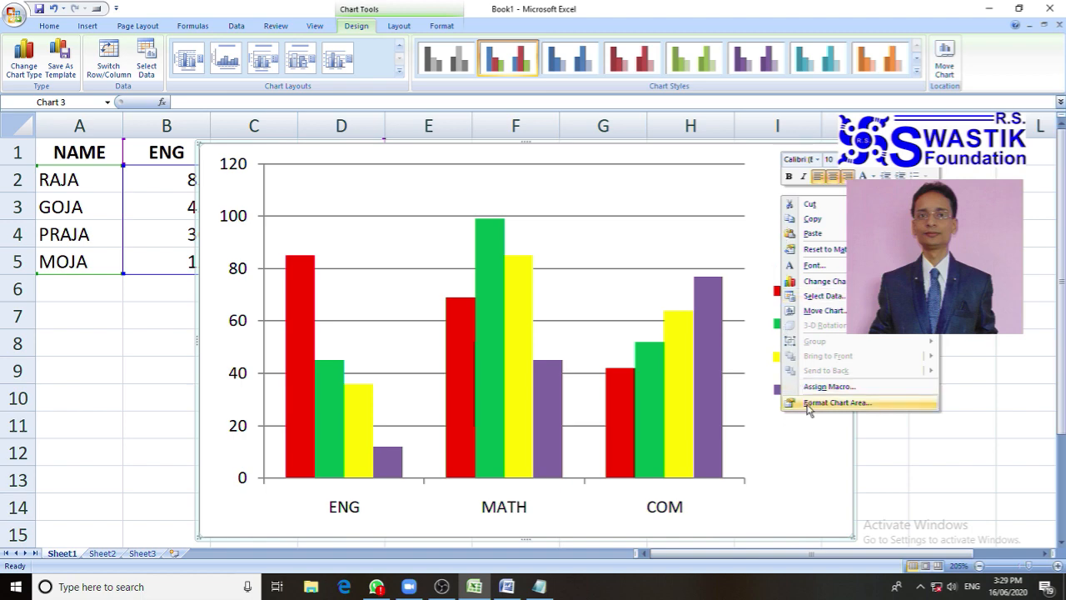
{"action": "left_click", "coordinate": [832, 405]}
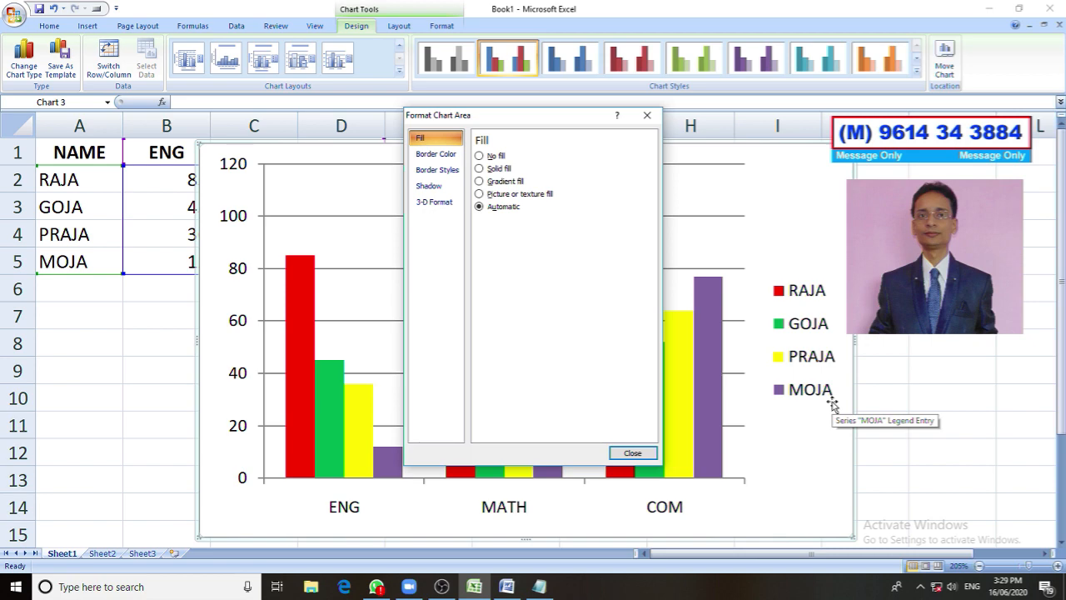
{"action": "left_click", "coordinate": [509, 171]}
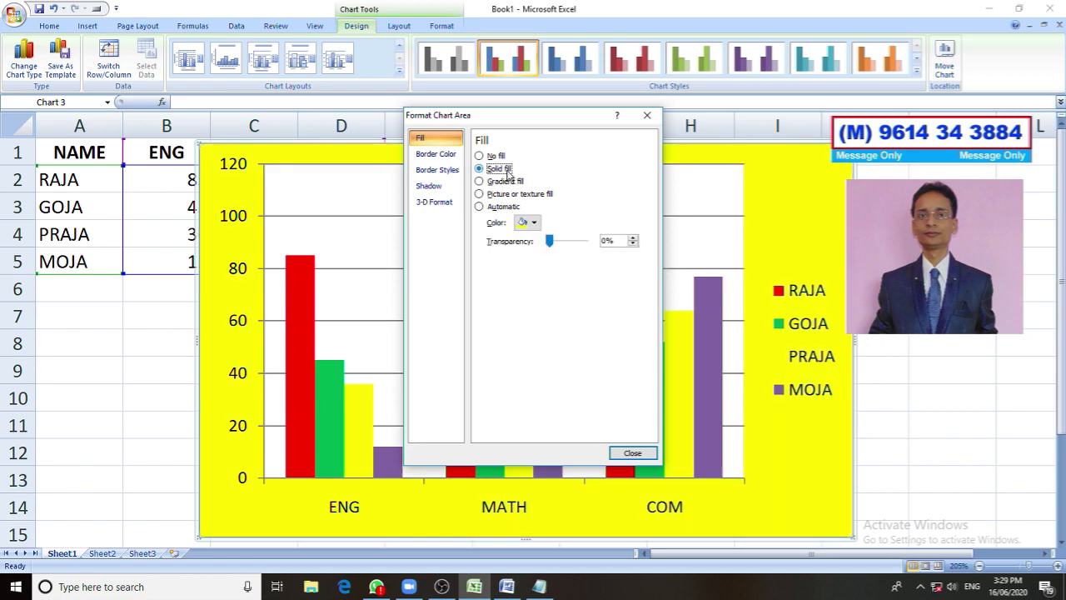
{"action": "left_click", "coordinate": [504, 183]}
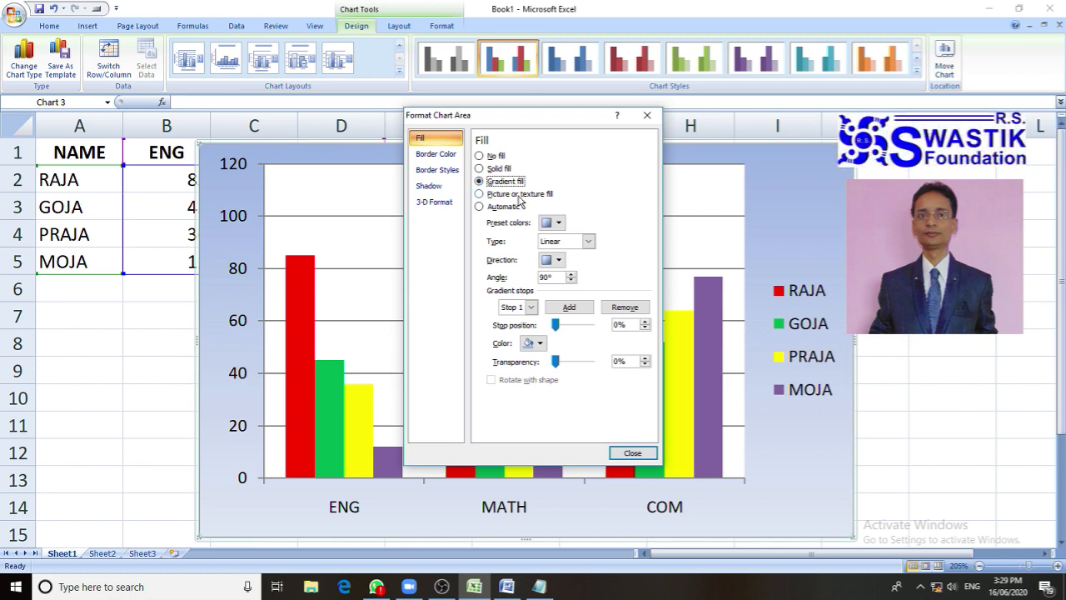
{"action": "left_click", "coordinate": [520, 195]}
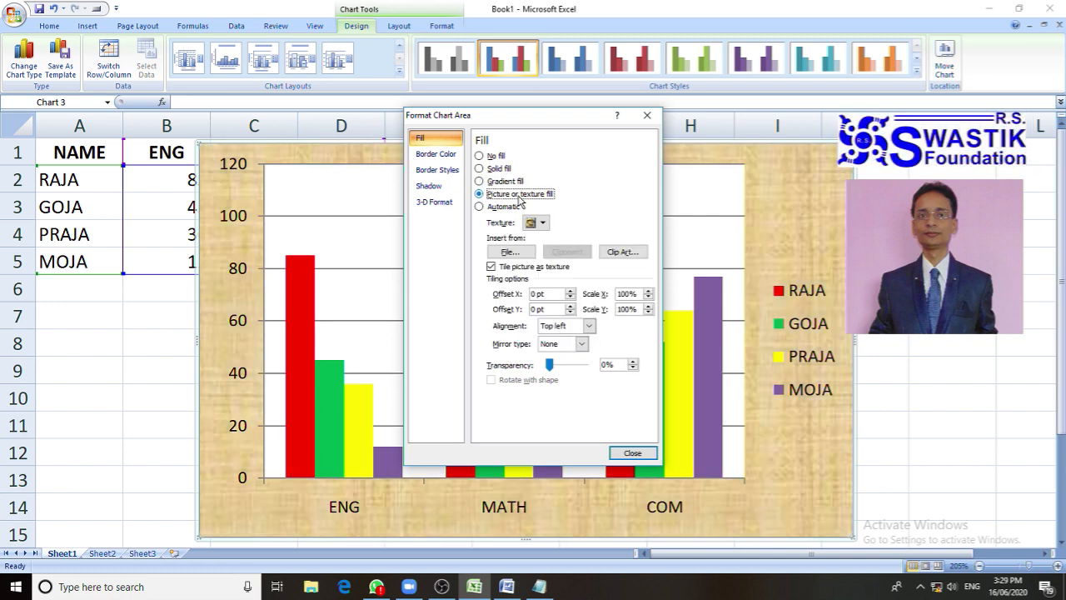
Step: Give the chart area a gradient fill using the turquoise-to-blue preset colours
{"action": "left_click", "coordinate": [515, 182]}
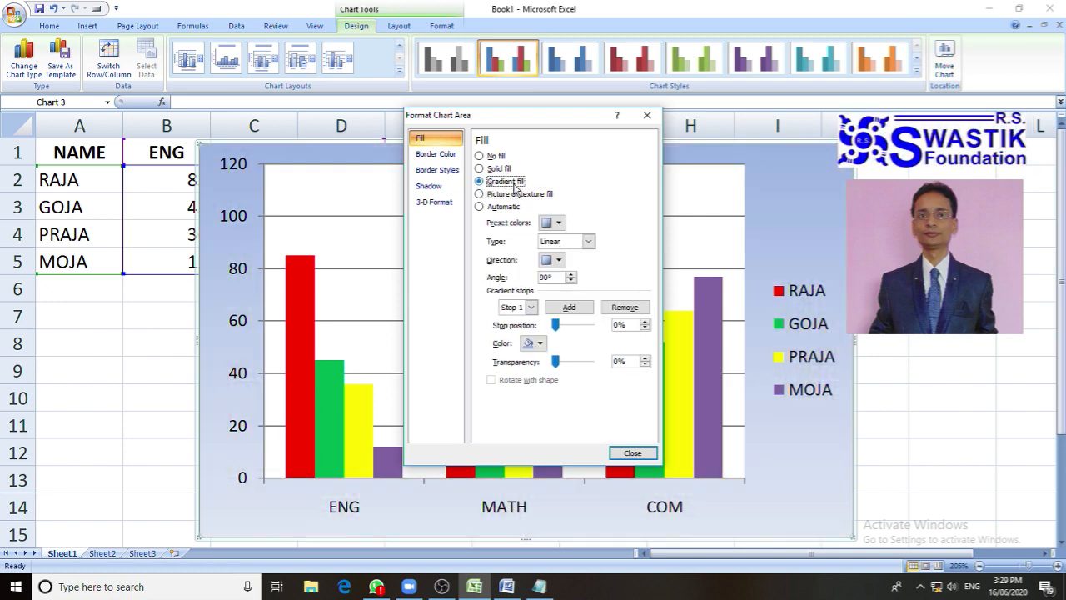
{"action": "left_click", "coordinate": [557, 222]}
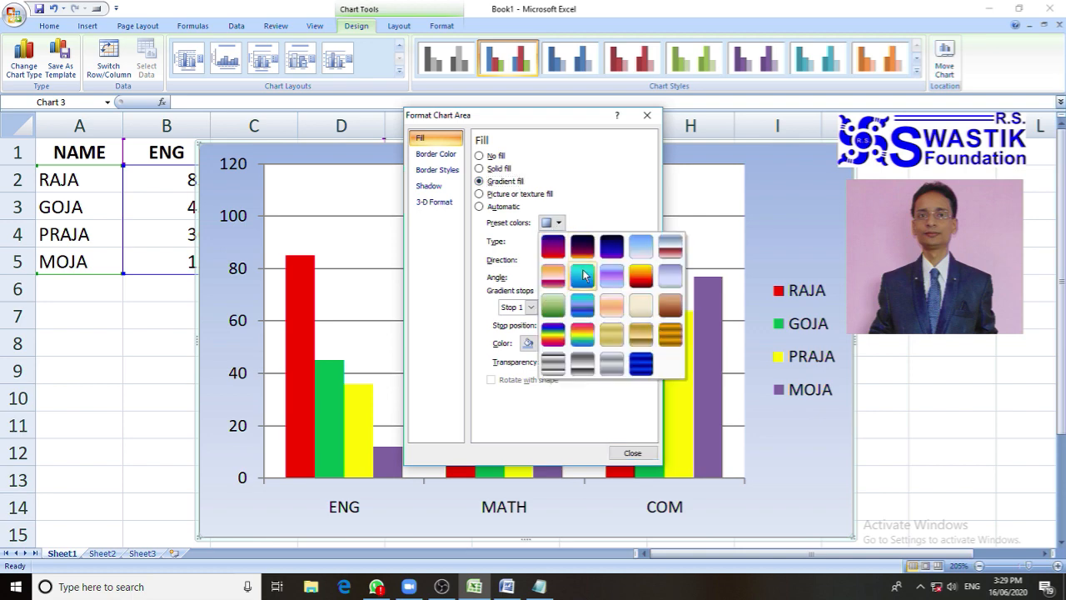
{"action": "left_click", "coordinate": [584, 276]}
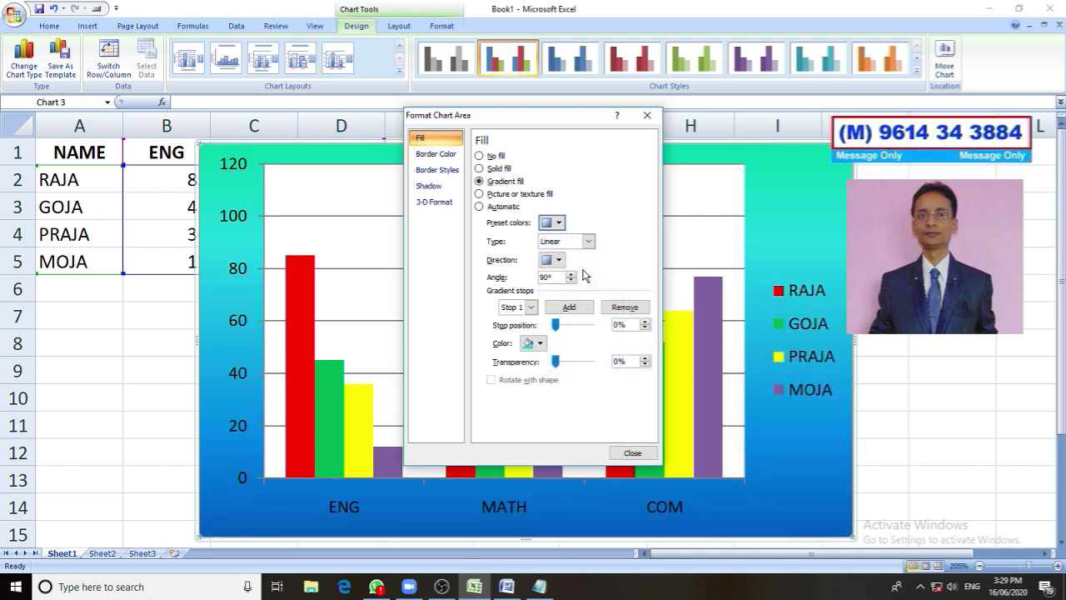
{"action": "left_click", "coordinate": [632, 452]}
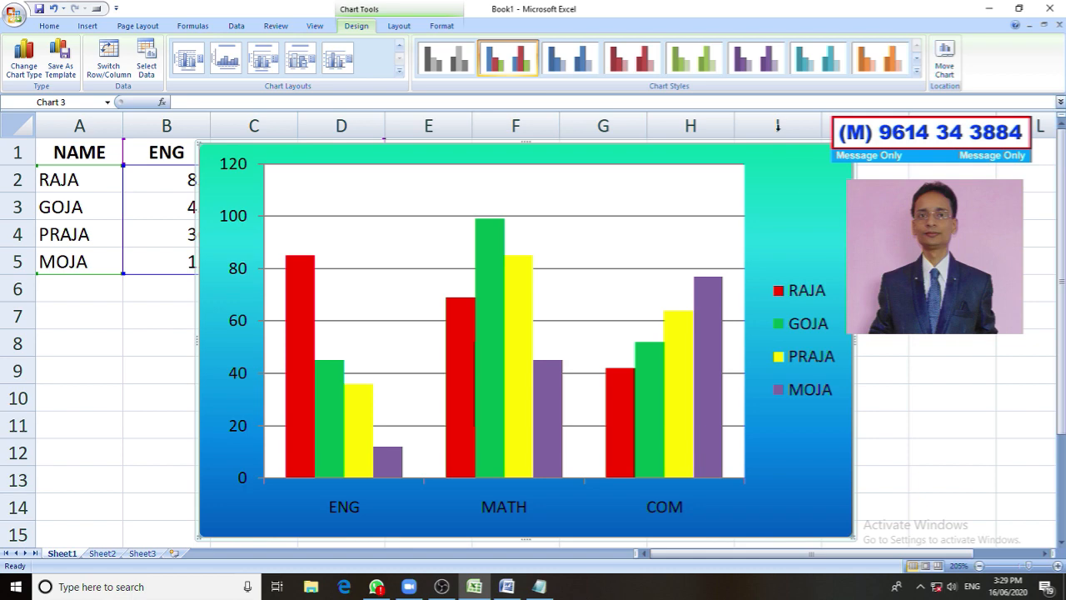
Step: Try solid and gradient fills on the plot area and settle on the picture or texture fill with its default woven texture
{"action": "left_click", "coordinate": [402, 240]}
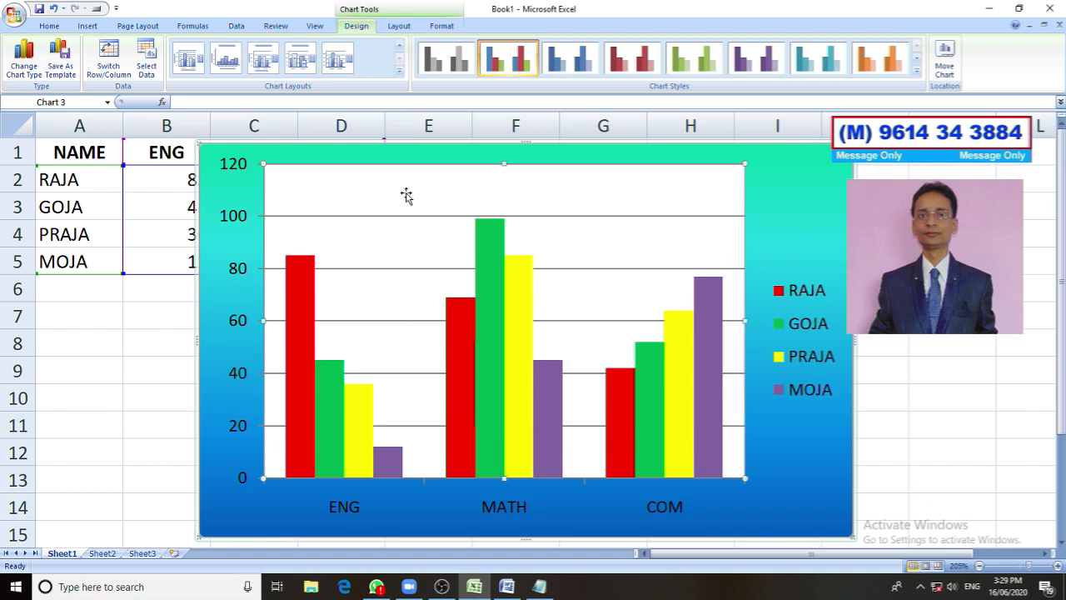
{"action": "right_click", "coordinate": [587, 192]}
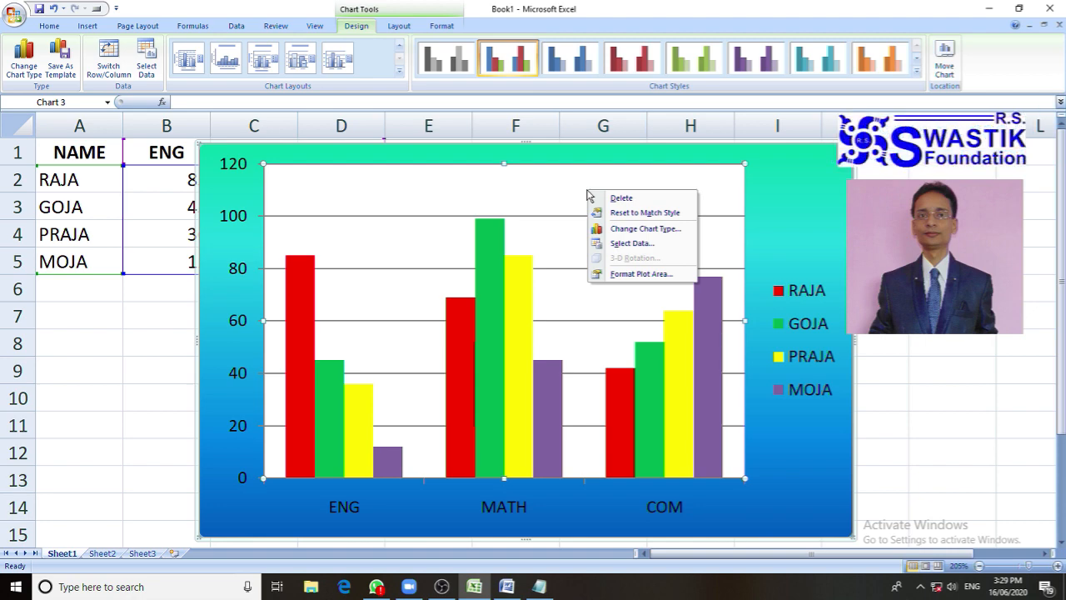
{"action": "left_click", "coordinate": [620, 275]}
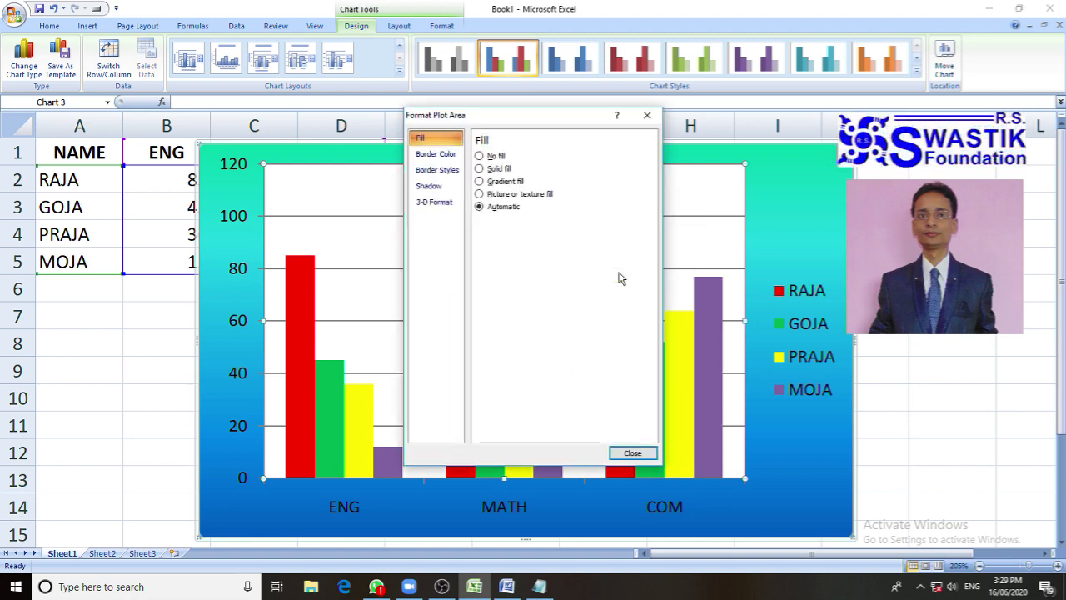
{"action": "left_click", "coordinate": [499, 169]}
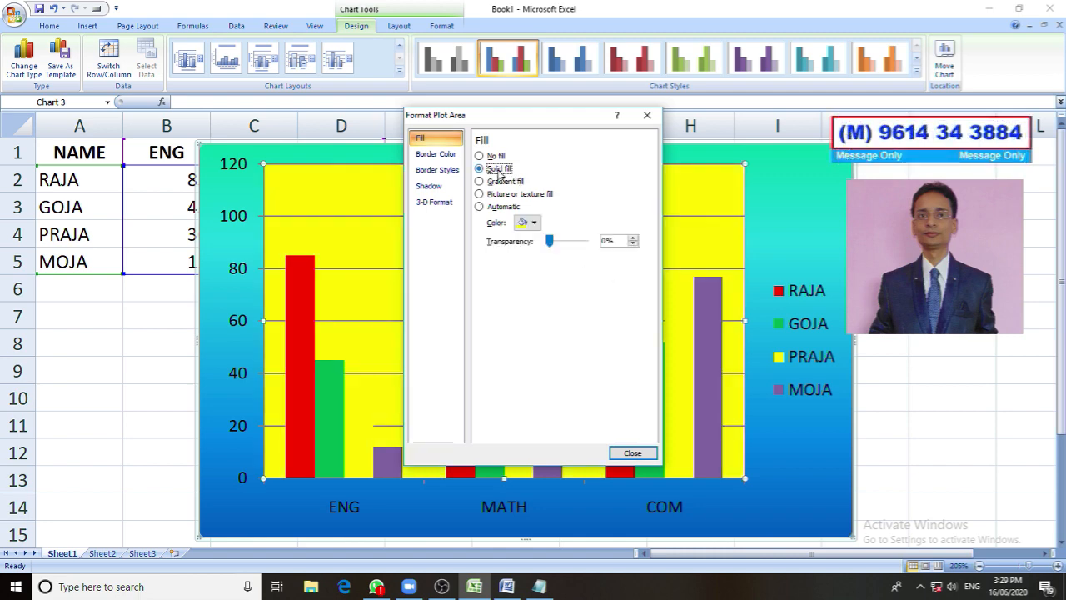
{"action": "left_click", "coordinate": [497, 181]}
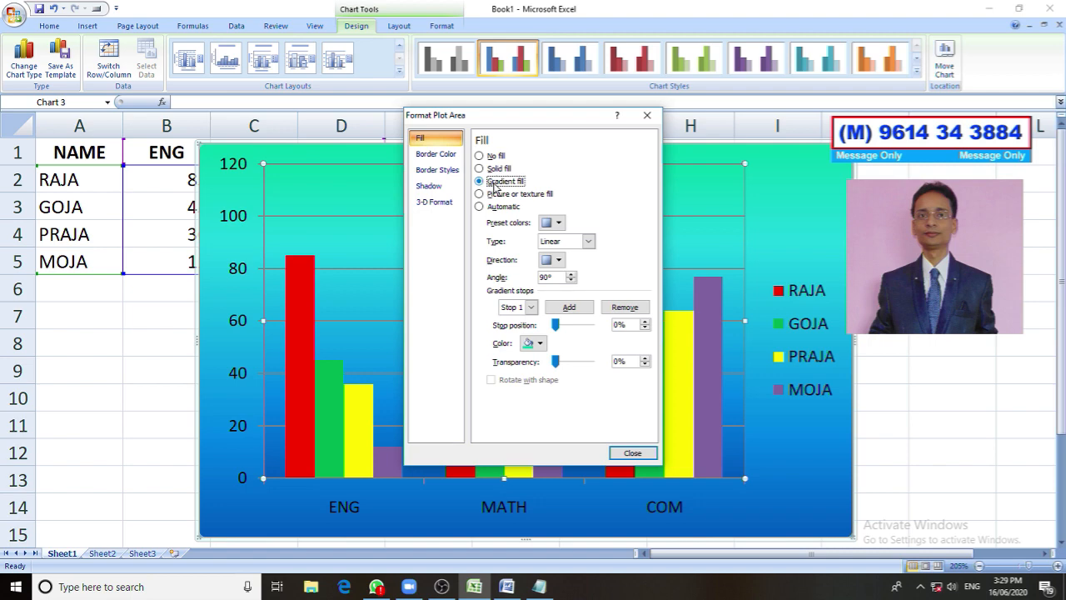
{"action": "left_click", "coordinate": [498, 194]}
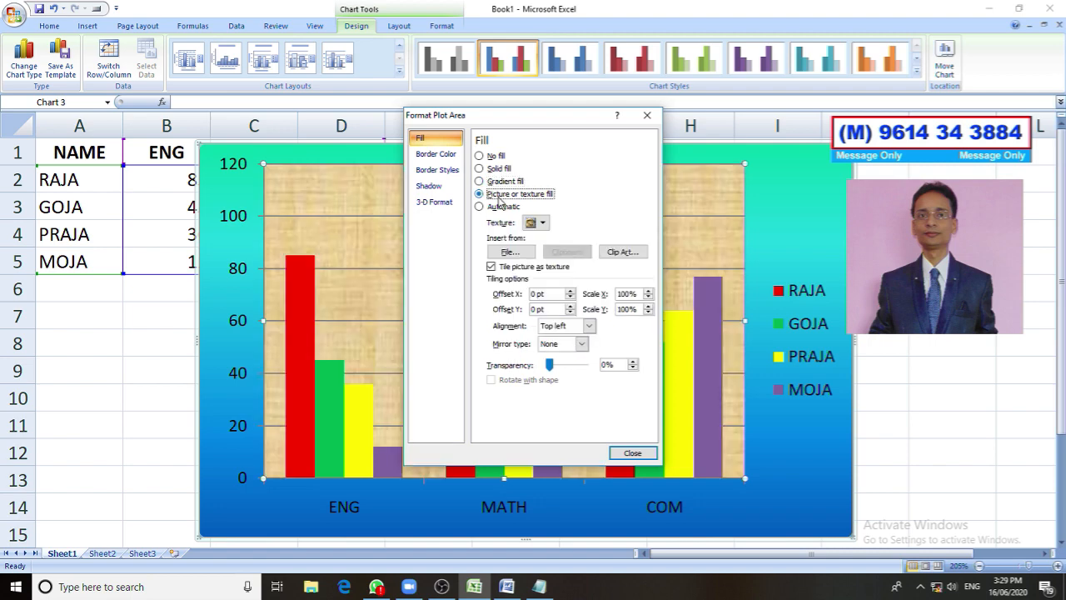
{"action": "left_click", "coordinate": [633, 454]}
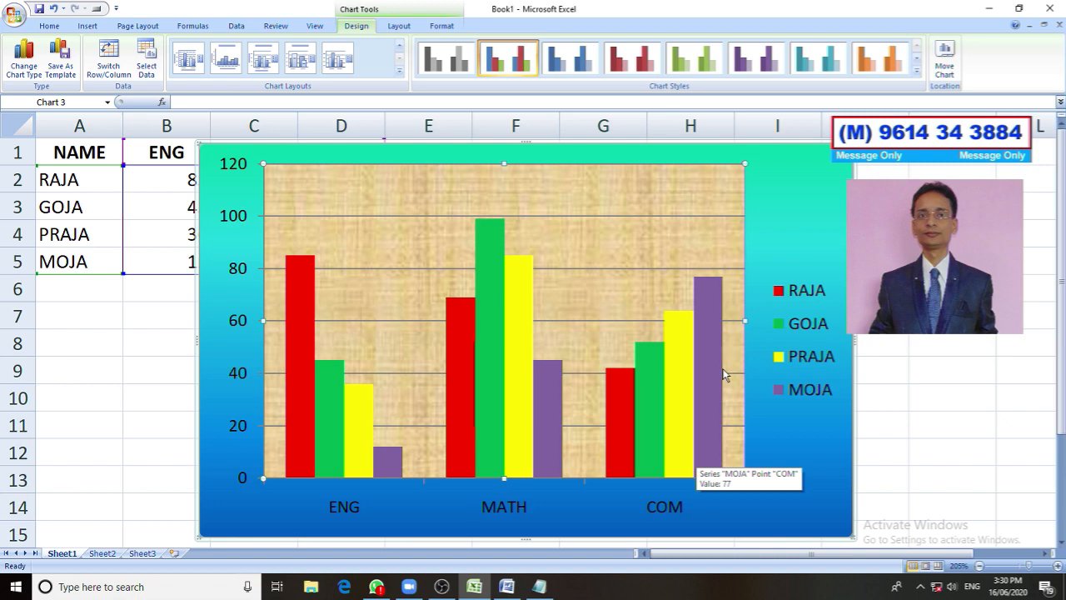
{"action": "left_click", "coordinate": [783, 200]}
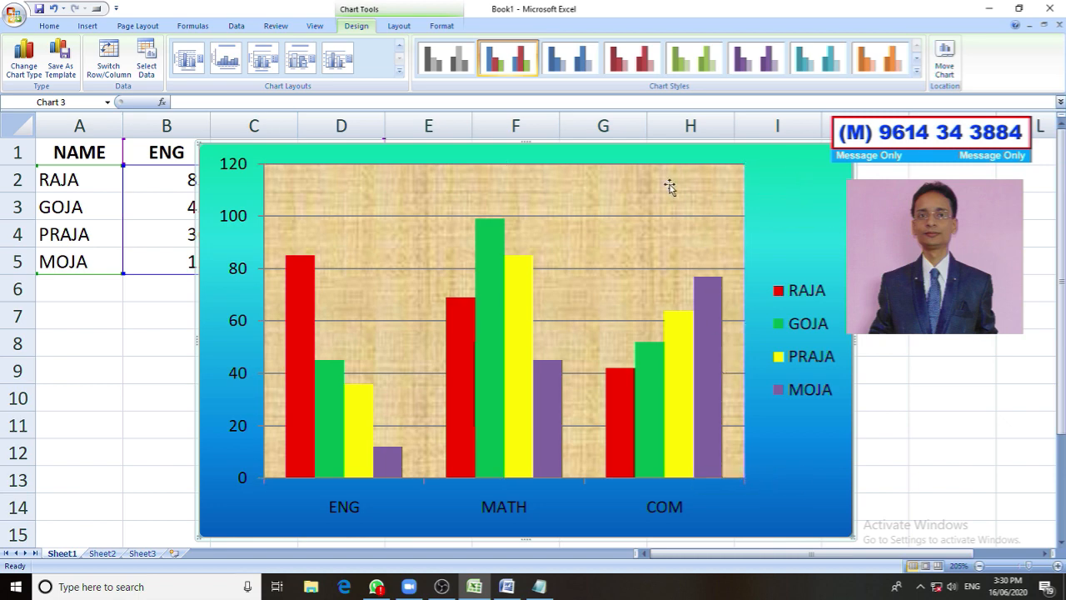